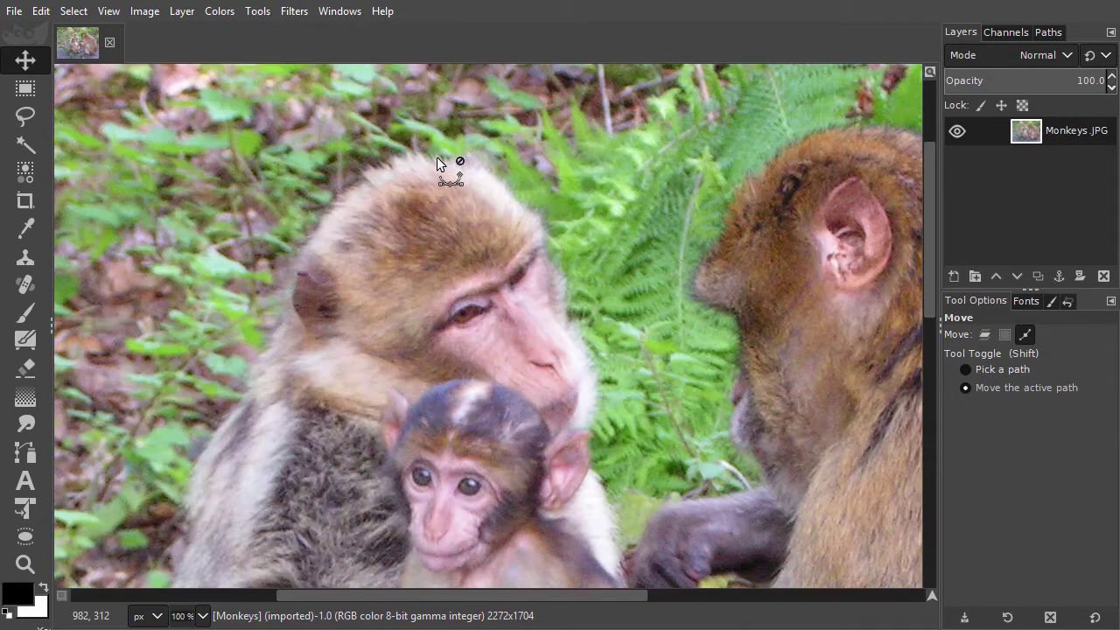
Draw one rough Free Select outline around all the monkeys, leaving a loose margin of background.
scroll(437, 162, up, 1)
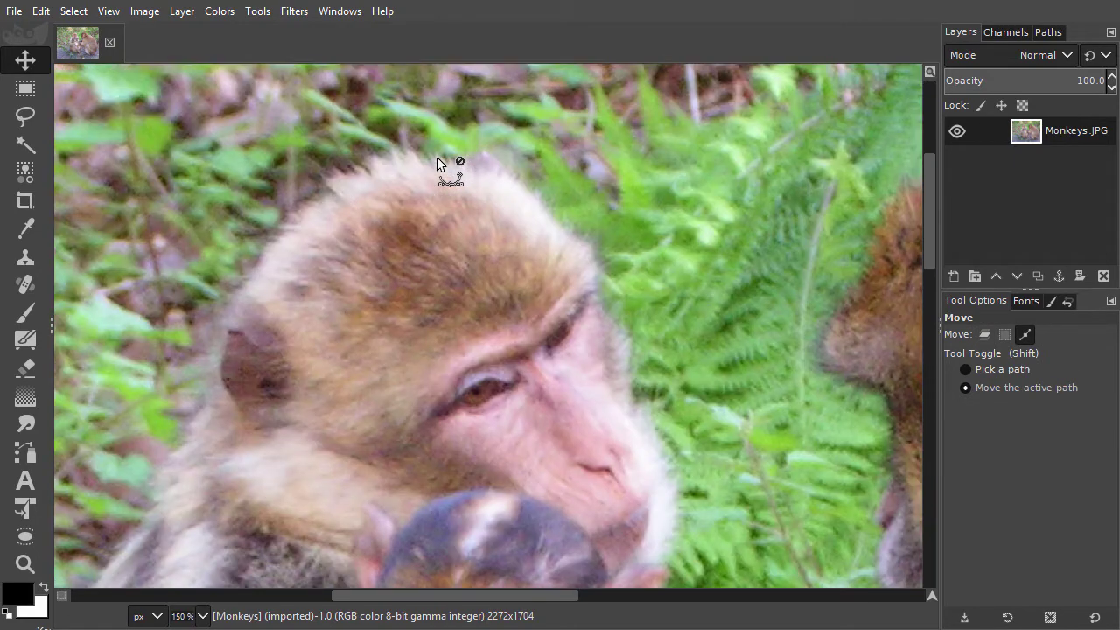
ctrl+scroll(436, 162, up, 1)
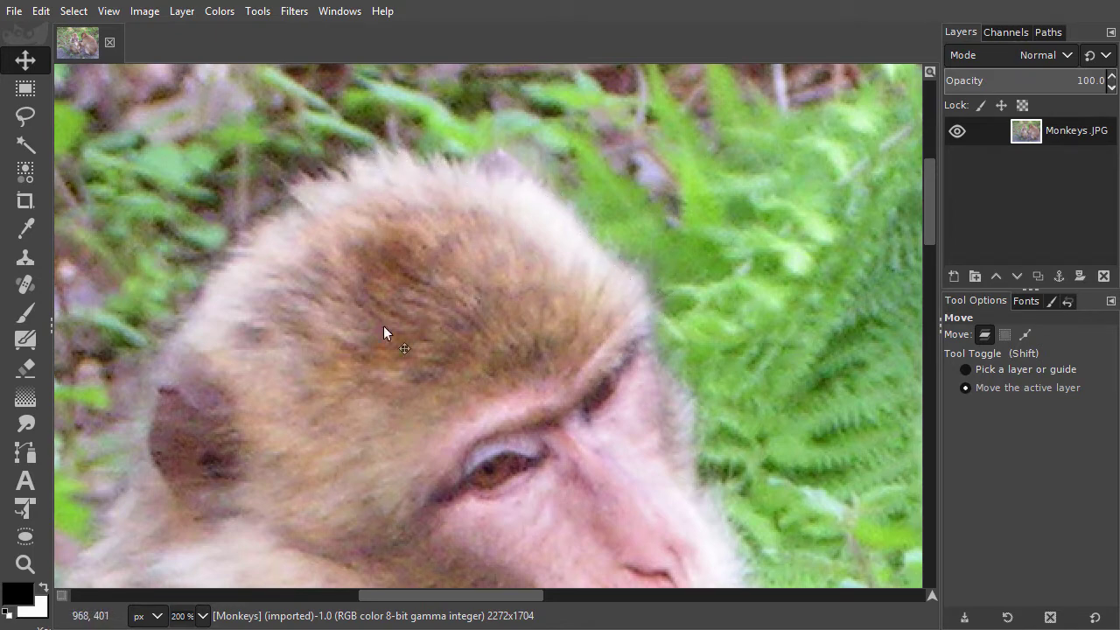
click(25, 117)
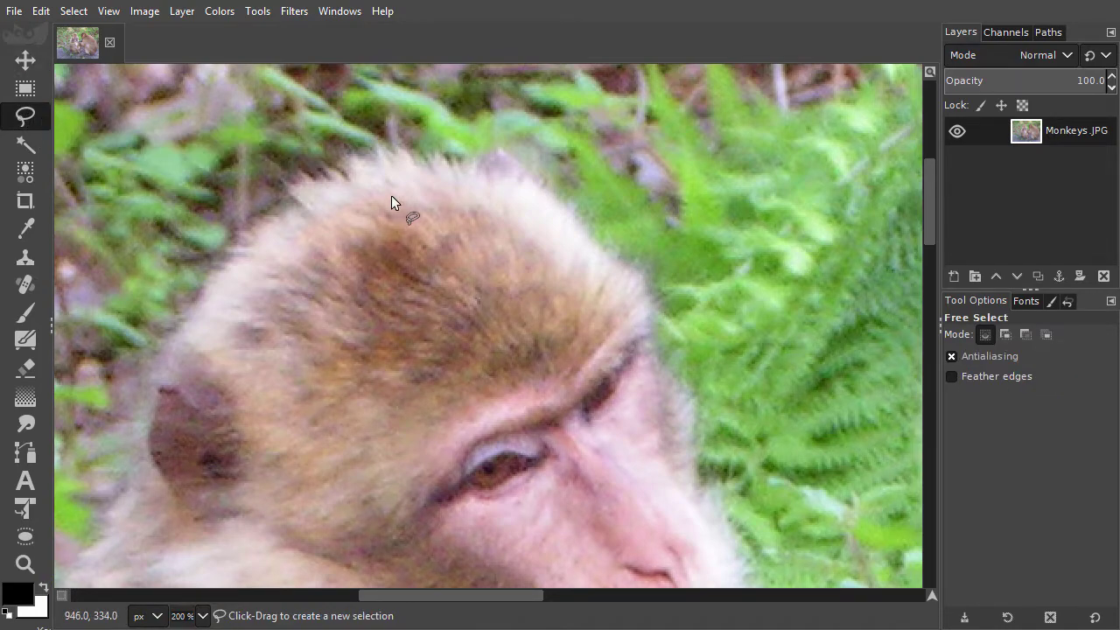
key(ctrl+shift+j)
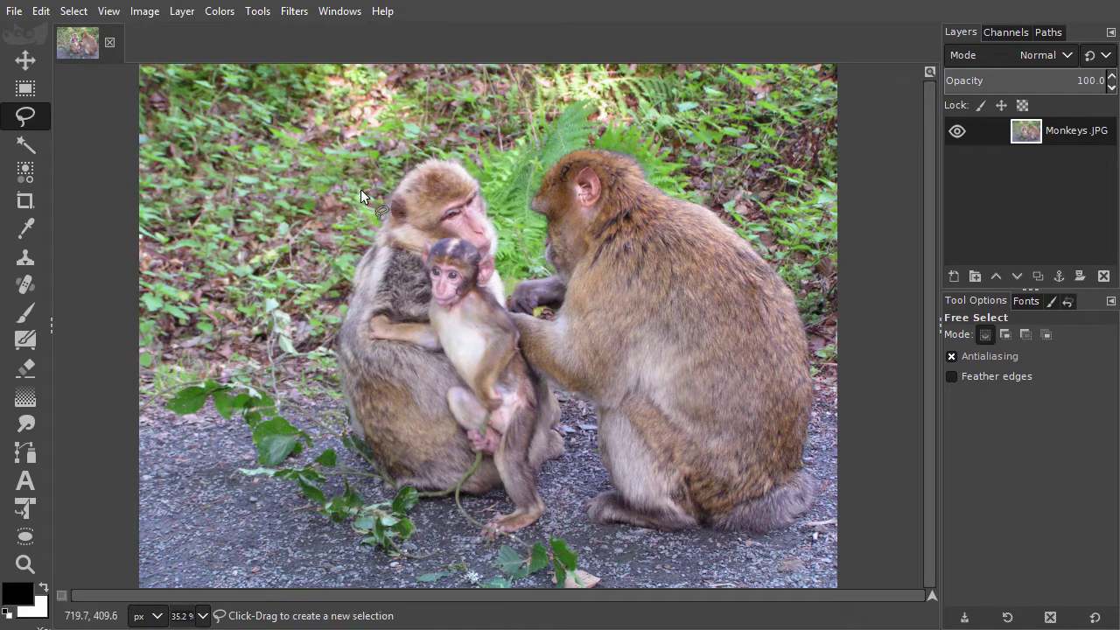
mouse_move(369, 178)
mouse_down()
mouse_move(430, 143)
mouse_move(476, 142)
mouse_move(518, 256)
mouse_move(529, 227)
mouse_move(512, 183)
mouse_move(533, 155)
mouse_move(585, 129)
mouse_move(639, 138)
mouse_move(679, 180)
mouse_move(800, 253)
mouse_move(830, 369)
mouse_move(829, 478)
mouse_move(764, 553)
mouse_move(586, 544)
mouse_move(591, 465)
mouse_move(554, 535)
mouse_move(454, 520)
mouse_move(364, 486)
mouse_move(316, 323)
mouse_move(368, 179)
mouse_up()
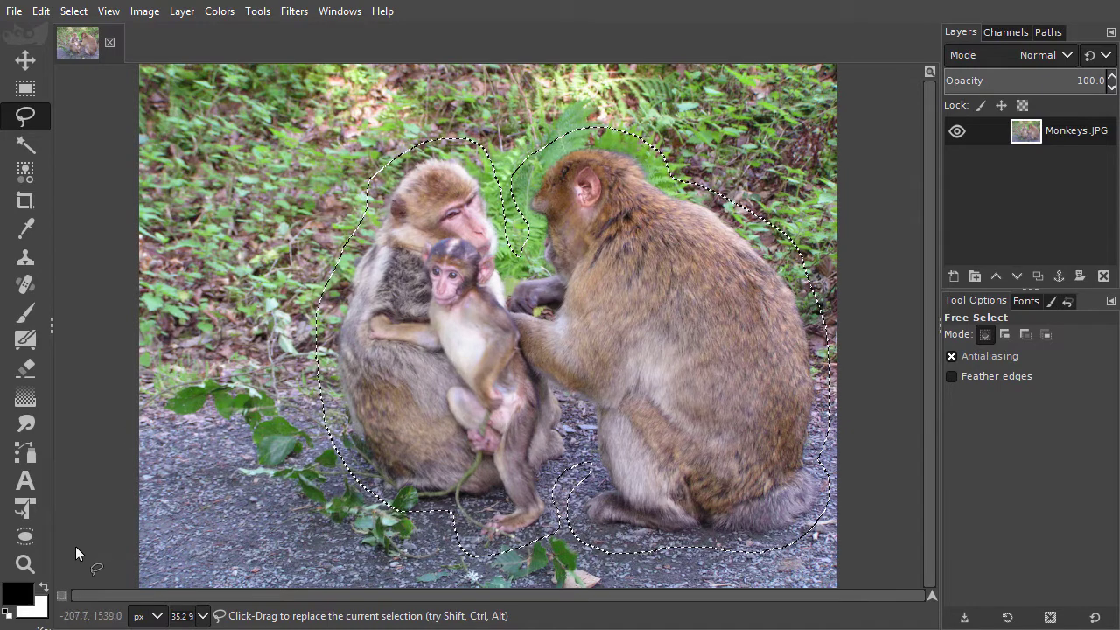
Toggle Quick Mask on, off and back on for the rough monkey selection.
click(62, 595)
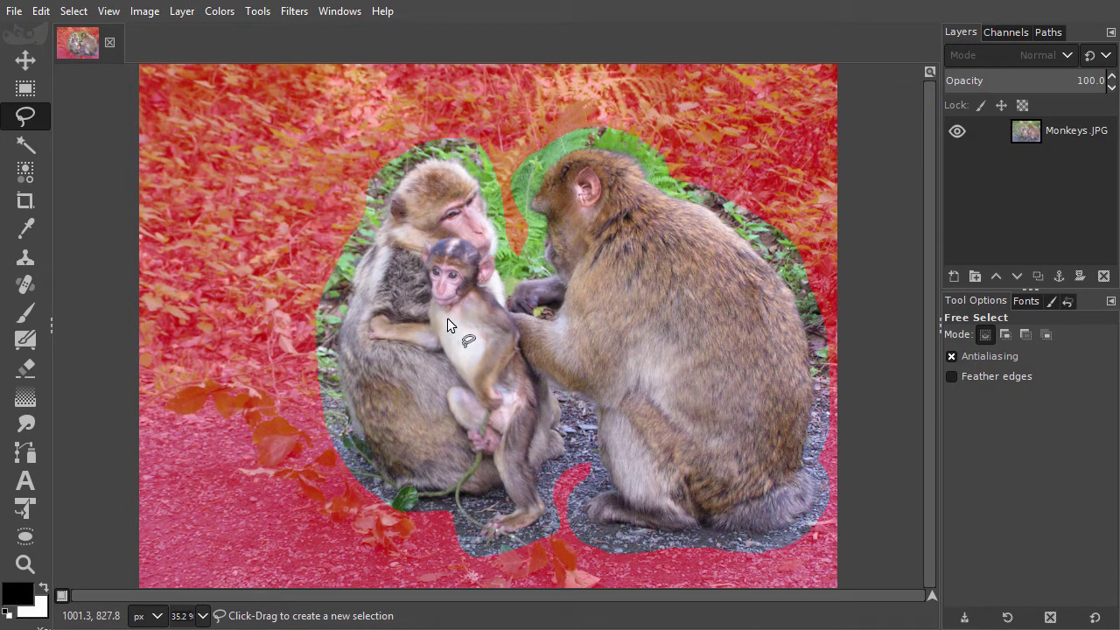
key(shift+q)
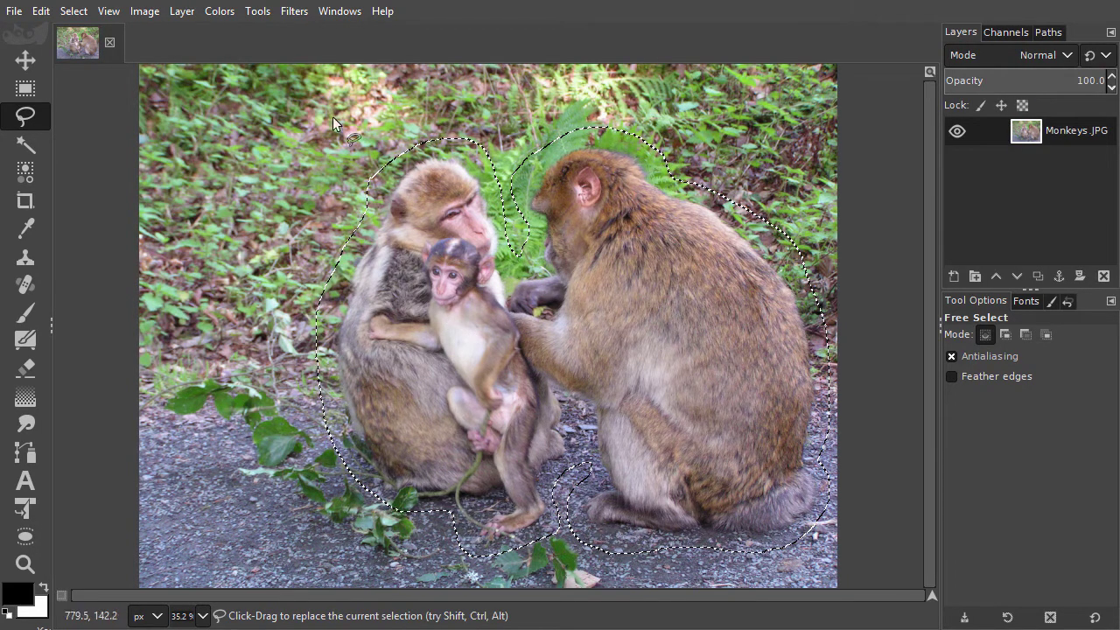
key(shift+q)
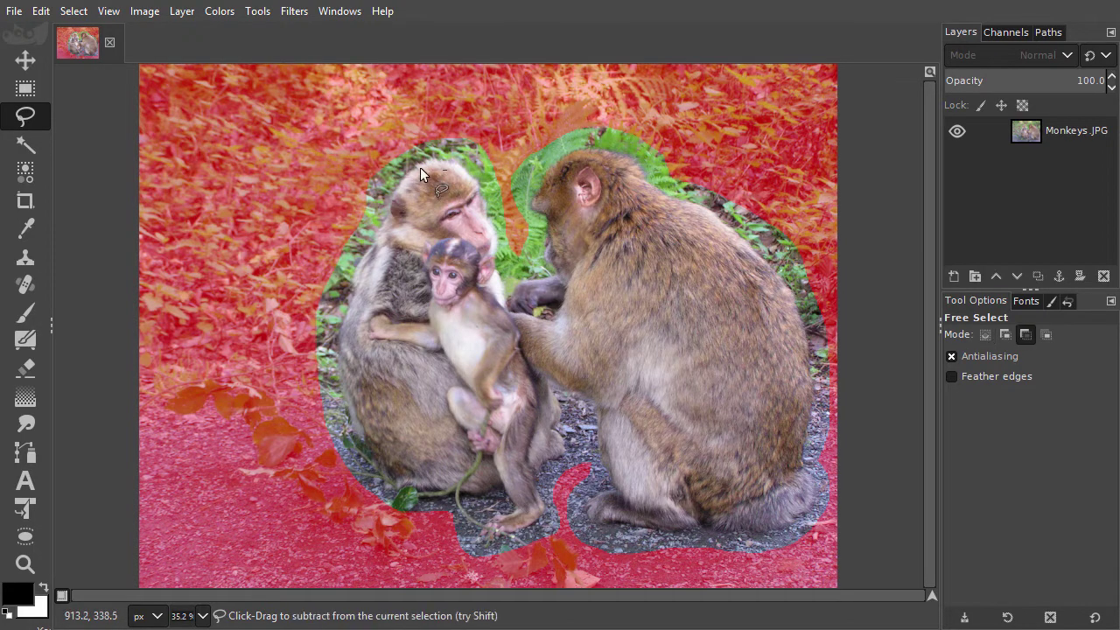
Choose the Paintbrush with the 2. Hardness 025 brush for the left monkey's head and set its hardness to 0.
ctrl+scroll(420, 170, up, 2)
ctrl+scroll(420, 166, up, 1)
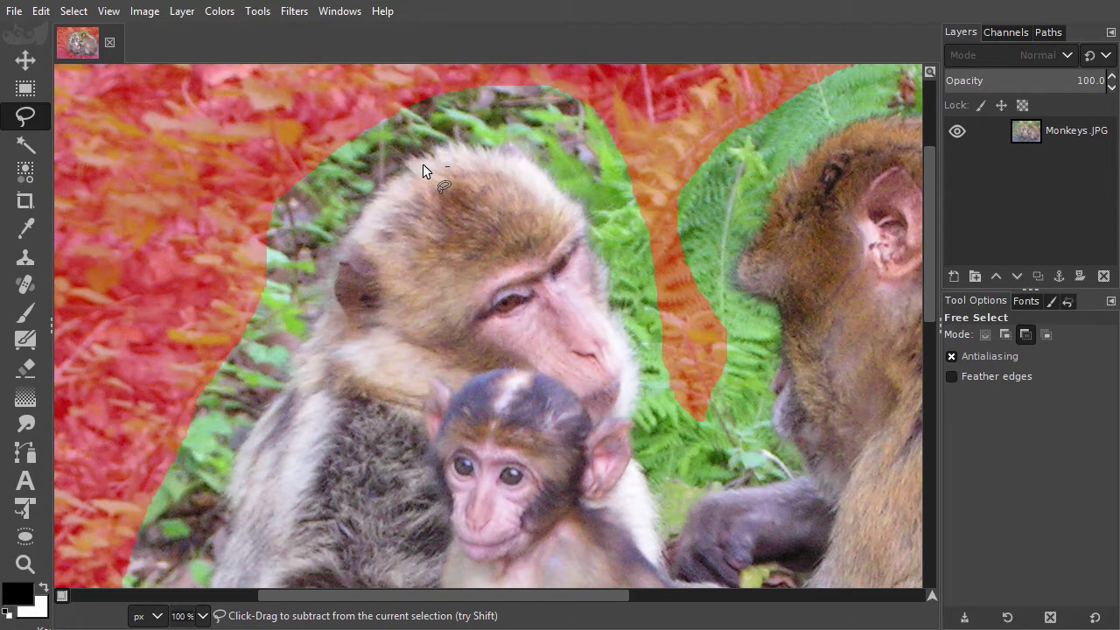
ctrl+scroll(423, 163, up, 1)
ctrl+scroll(403, 214, up, 1)
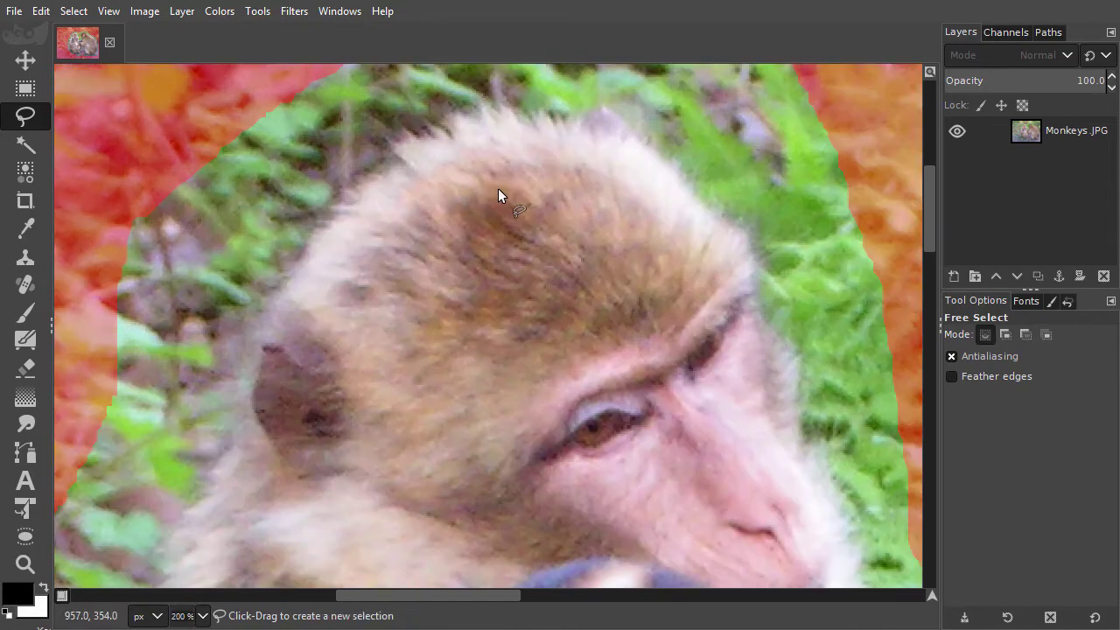
key(space)
drag(503, 250, 538, 256)
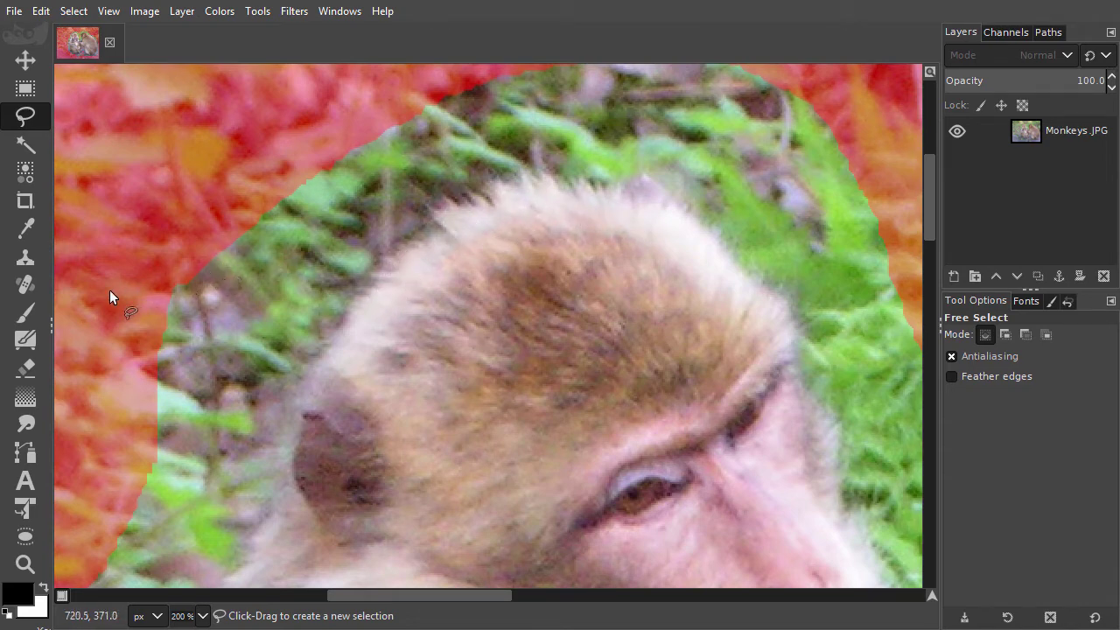
click(26, 312)
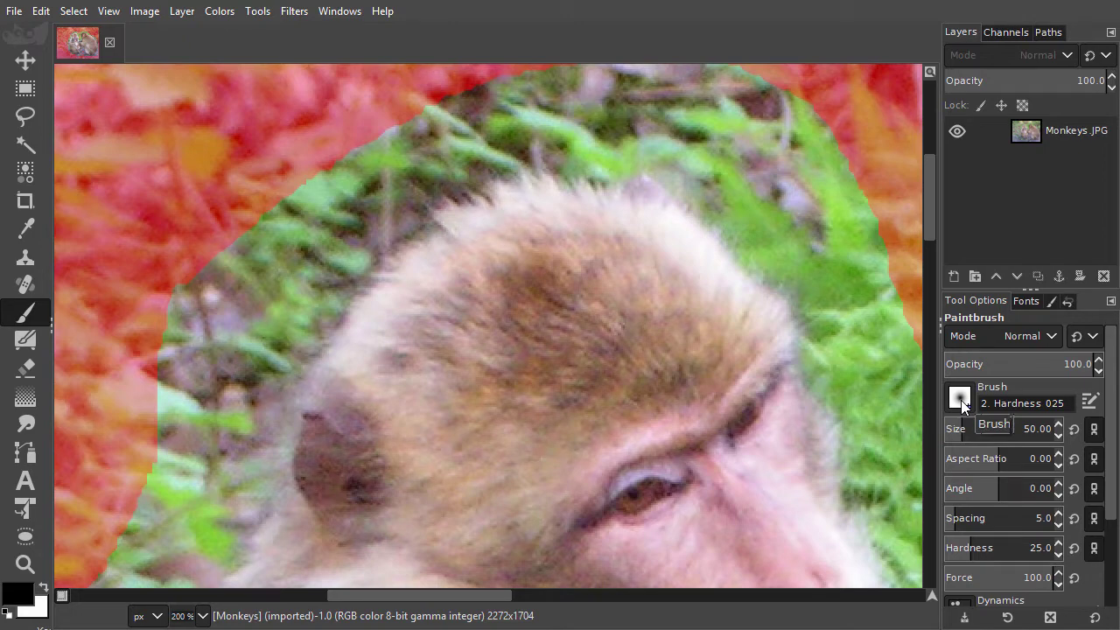
drag(965, 547, 931, 542)
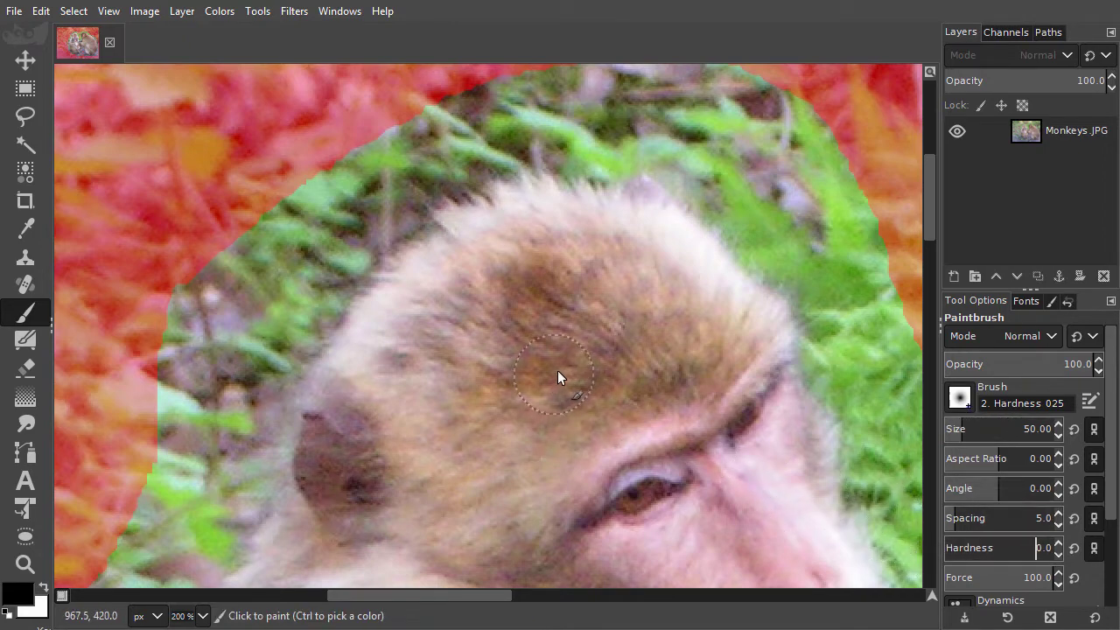
Set the brush size to 60 and paint the mask in black over the foliage on the left side of the left monkey's head.
key(shift+bracketleft)
key(shift+bracketleft)
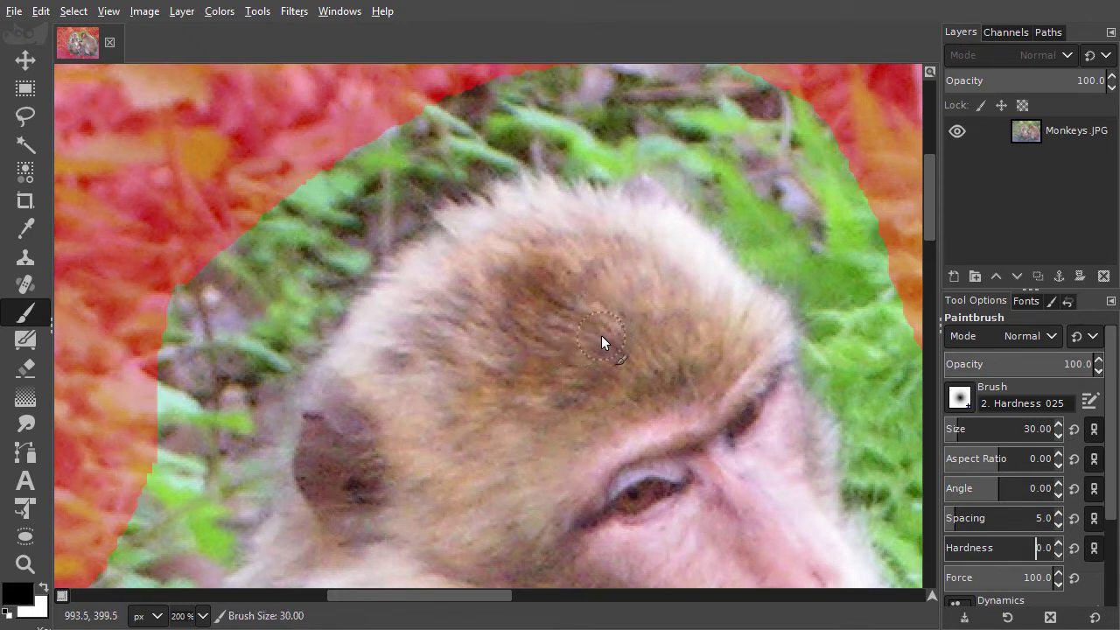
key(bracketright)
key(bracketright)
key(bracketright)
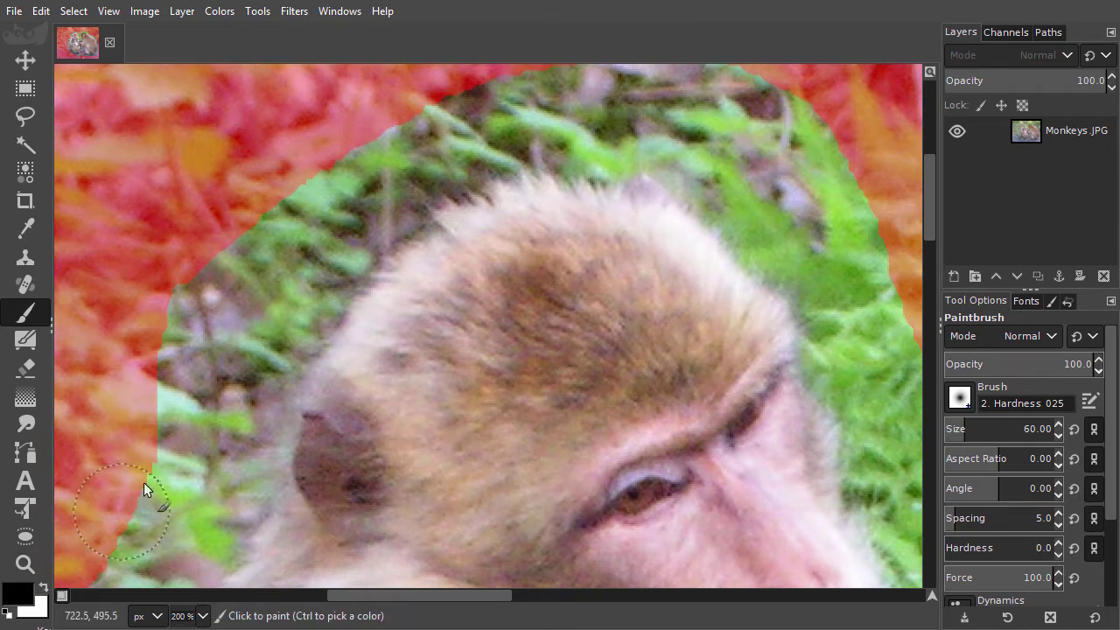
mouse_move(143, 482)
mouse_down()
mouse_move(184, 369)
mouse_move(154, 405)
mouse_move(170, 330)
mouse_move(251, 231)
mouse_move(346, 176)
mouse_move(209, 313)
mouse_move(225, 315)
mouse_move(320, 231)
mouse_move(227, 331)
mouse_up()
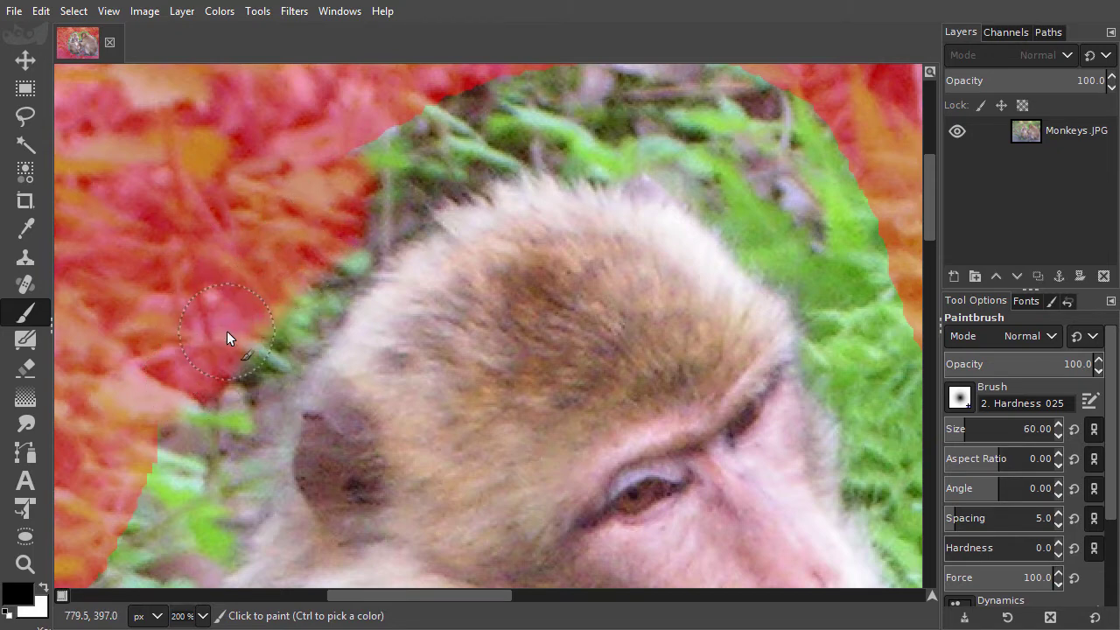
Paint the mask away in white from the foliage left of the head, and restore black as the foreground colour.
click(43, 587)
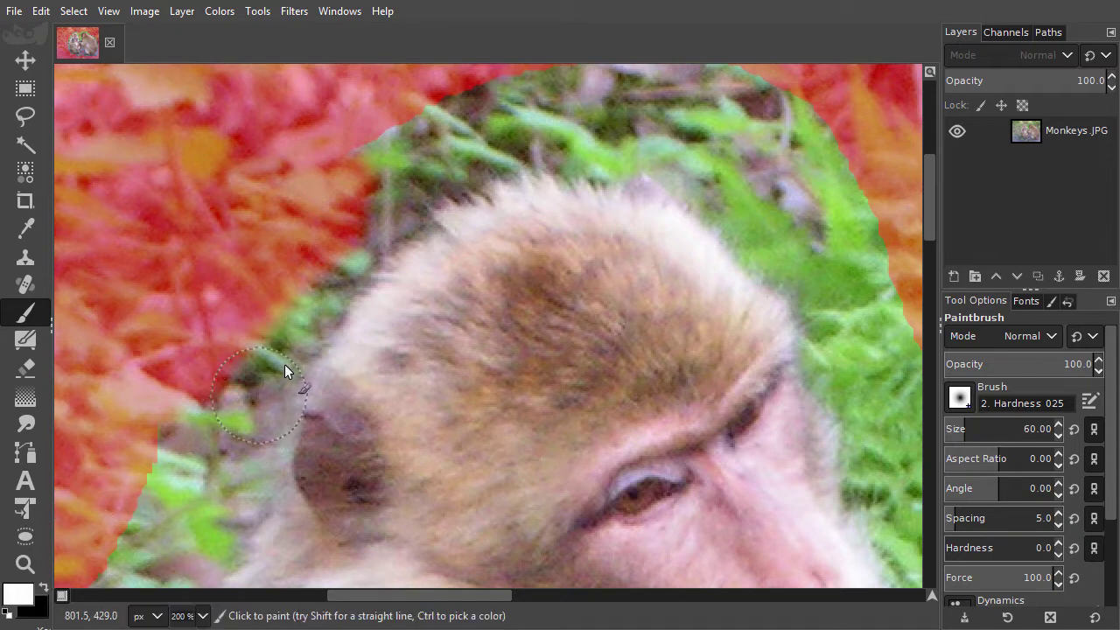
mouse_move(393, 233)
mouse_down()
mouse_move(283, 303)
mouse_move(226, 397)
mouse_move(271, 285)
mouse_move(334, 220)
mouse_move(392, 191)
mouse_move(273, 280)
mouse_move(206, 371)
mouse_move(305, 322)
mouse_up()
key(x)
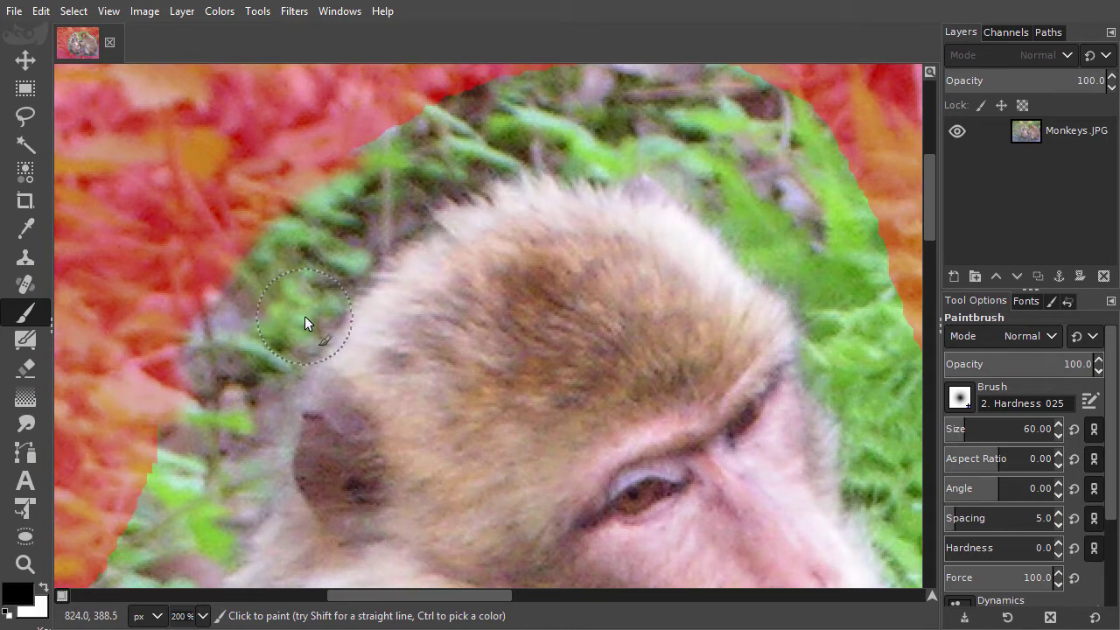
Paint the mask in black over the foliage along the left side and top of the left monkey's head.
key(x)
key(x)
key(x)
key(x)
mouse_move(209, 309)
mouse_down()
mouse_move(250, 239)
mouse_move(345, 165)
mouse_move(221, 361)
mouse_move(311, 236)
mouse_up()
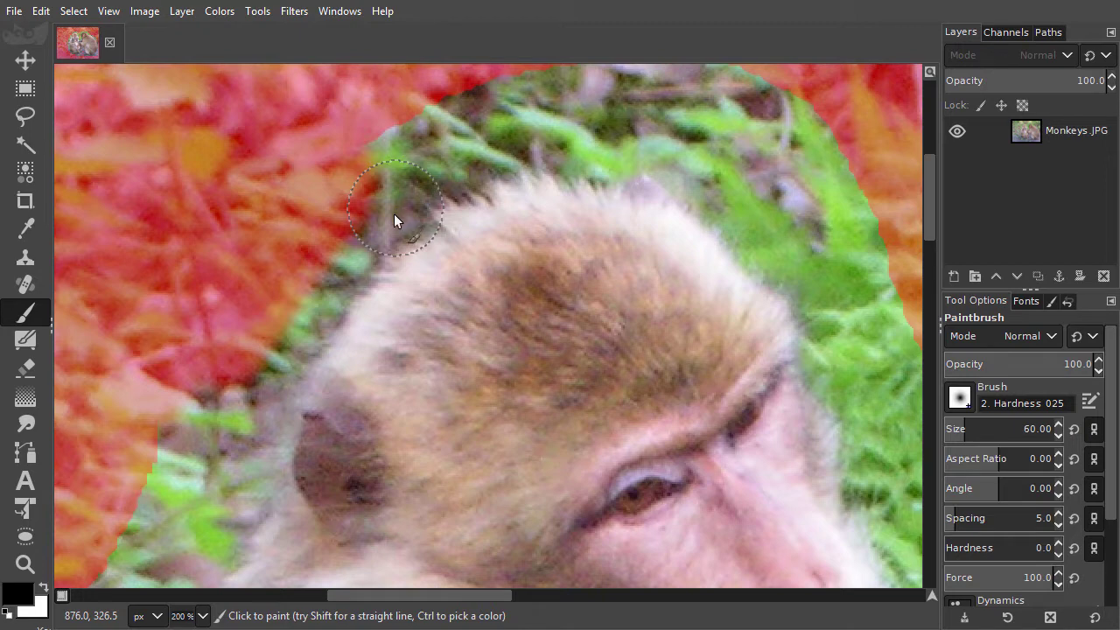
mouse_move(250, 351)
mouse_down()
mouse_move(296, 279)
mouse_move(364, 210)
mouse_move(282, 357)
mouse_move(330, 243)
mouse_move(505, 166)
mouse_move(530, 129)
mouse_move(621, 155)
mouse_move(446, 155)
mouse_move(417, 168)
mouse_move(436, 224)
mouse_move(361, 292)
mouse_move(329, 345)
mouse_move(407, 238)
mouse_move(471, 208)
mouse_move(606, 186)
mouse_move(230, 324)
mouse_move(127, 451)
mouse_move(115, 497)
mouse_move(60, 585)
mouse_up()
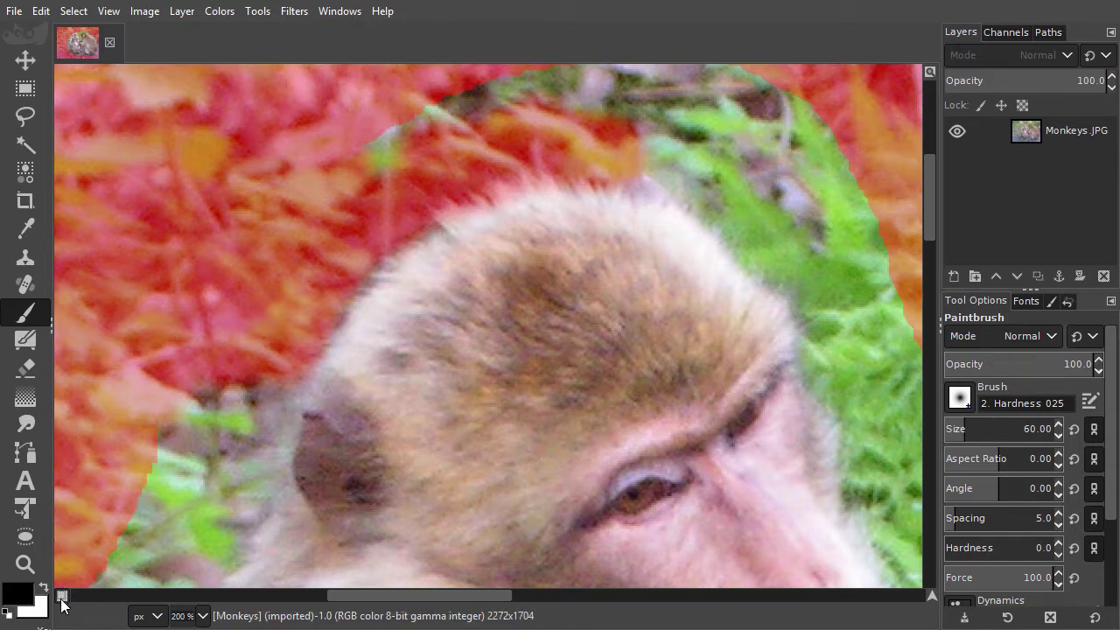
Set the Quick Mask opacity to 78.7, keeping its red colour.
right_click(61, 599)
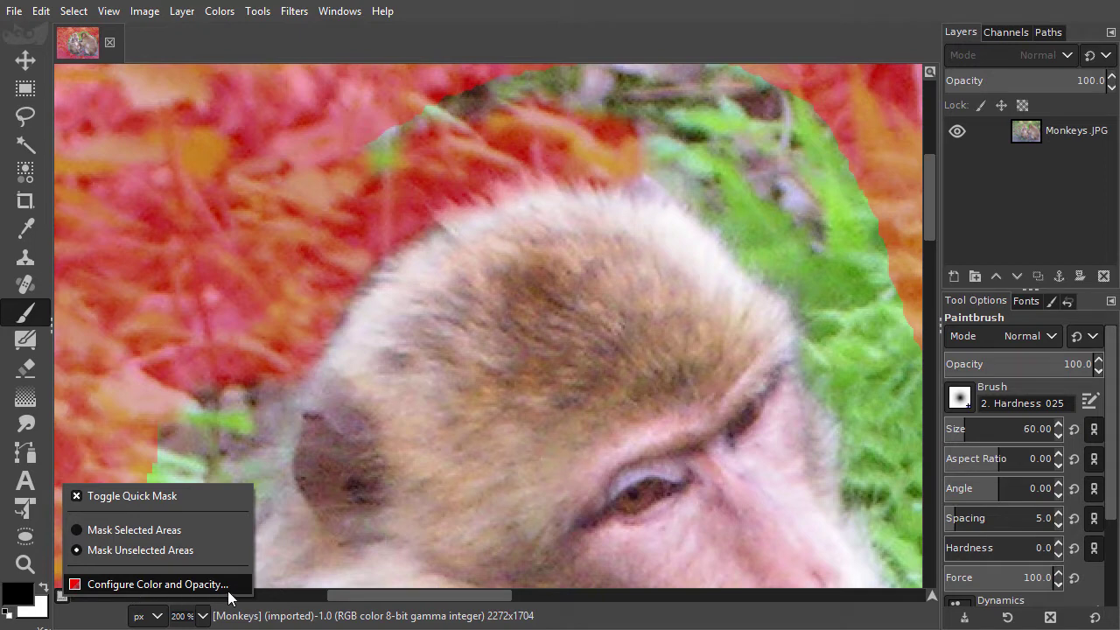
click(101, 584)
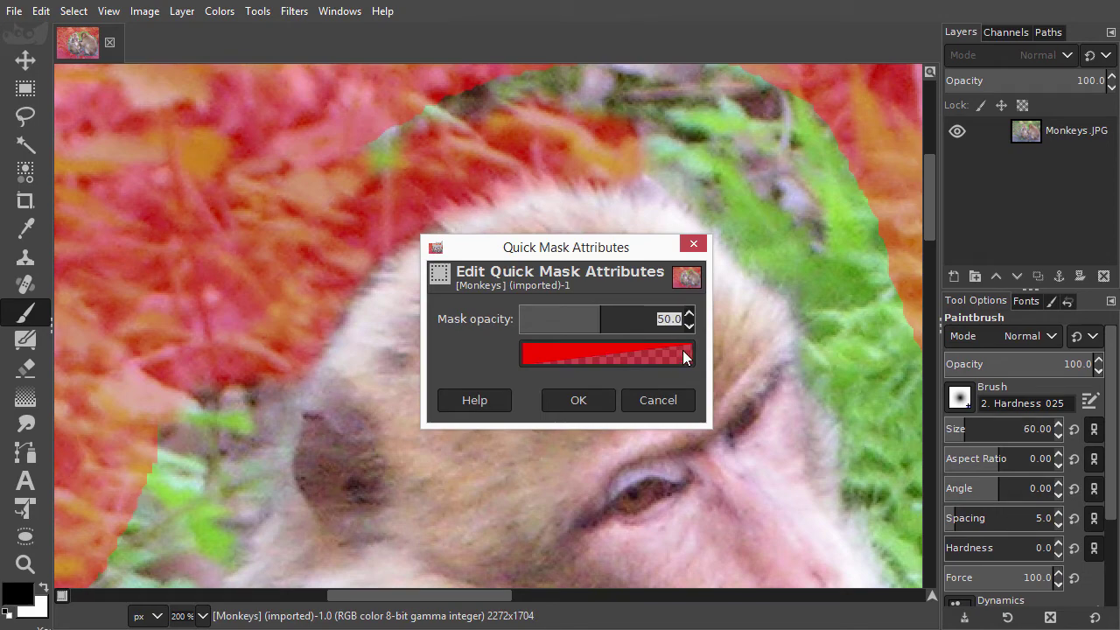
click(592, 354)
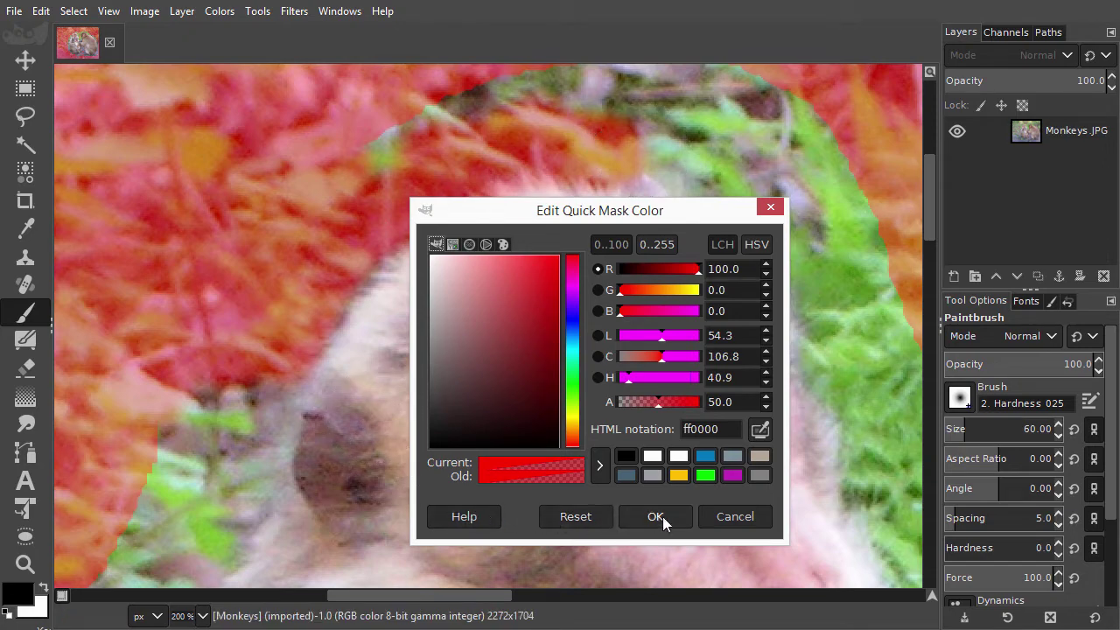
click(735, 516)
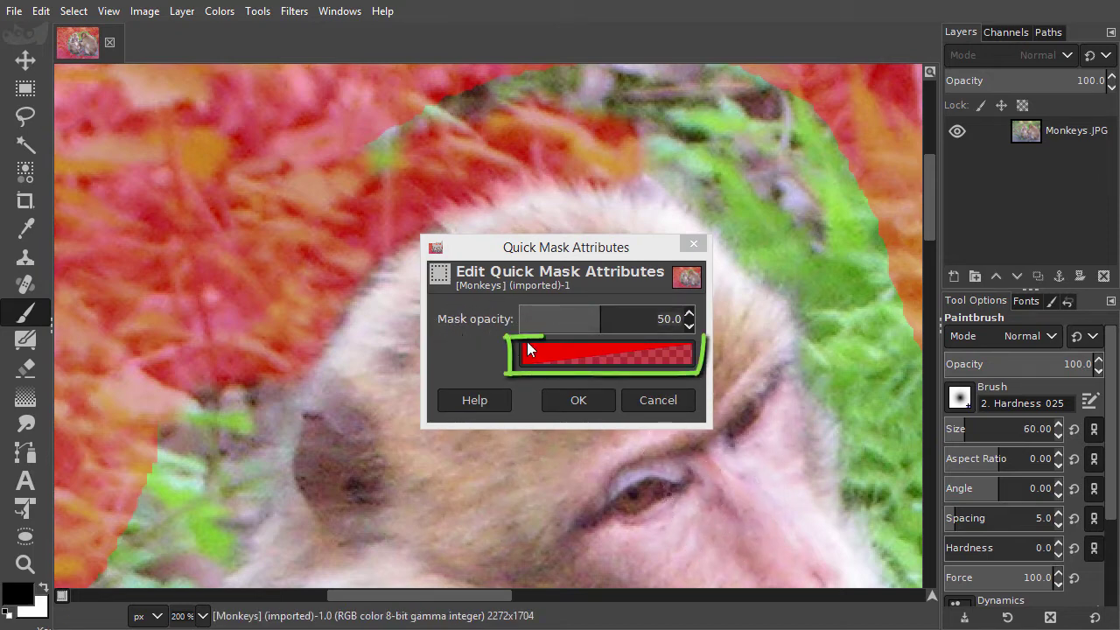
click(604, 314)
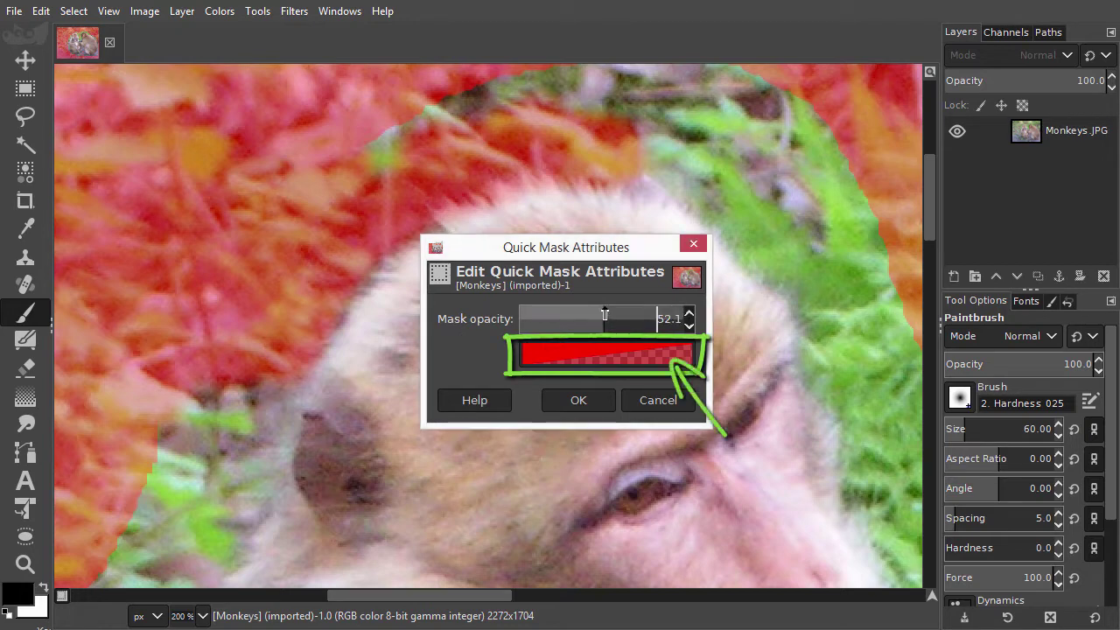
drag(604, 313, 624, 315)
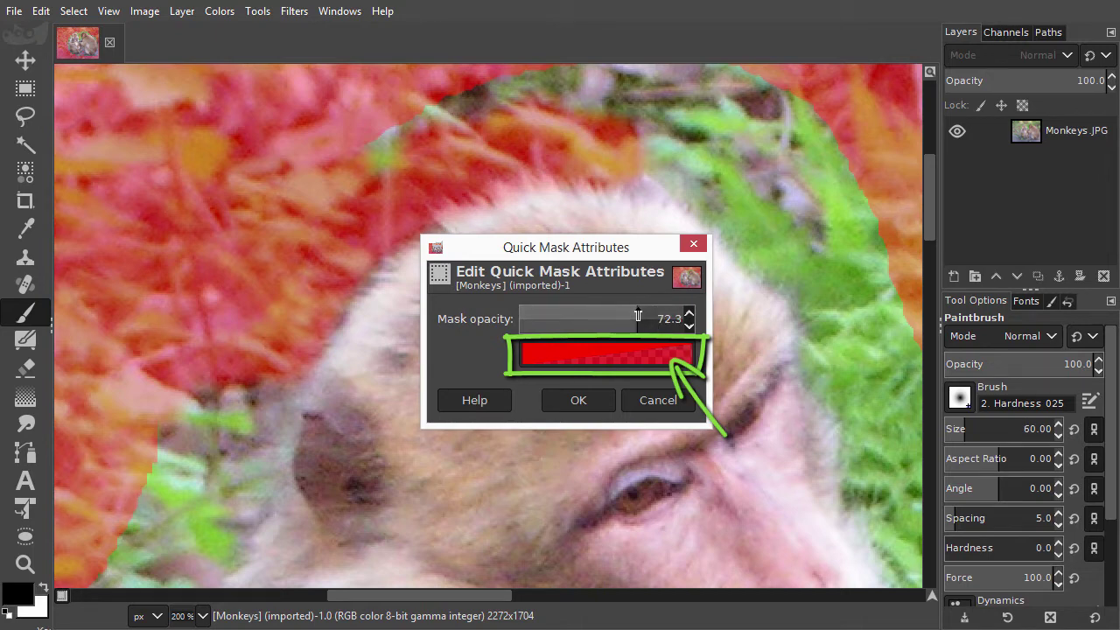
drag(637, 317, 639, 317)
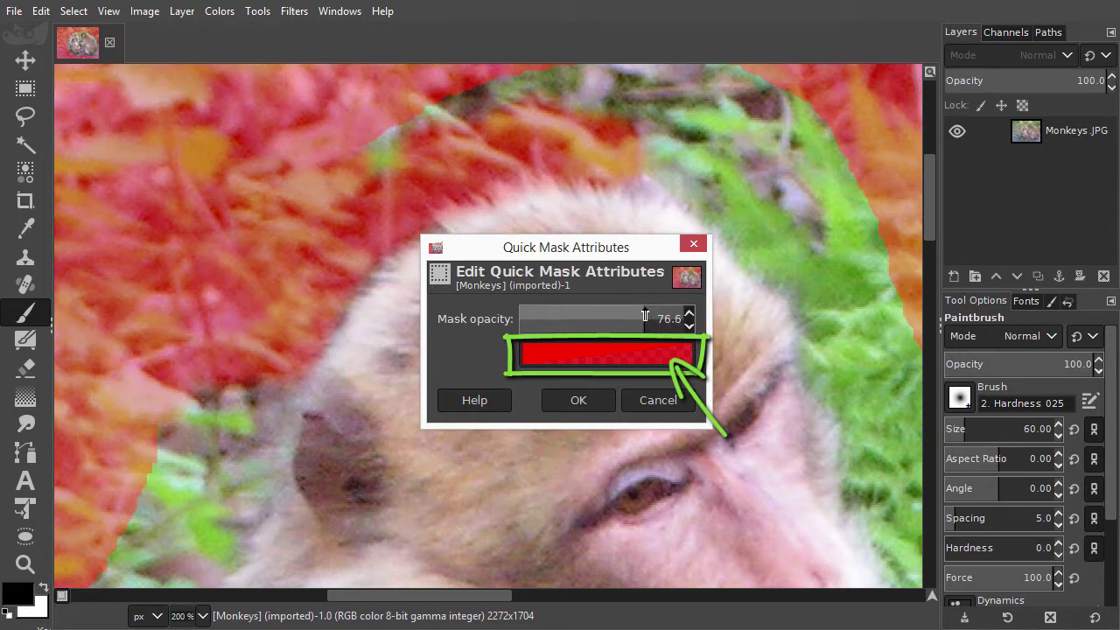
drag(645, 316, 648, 317)
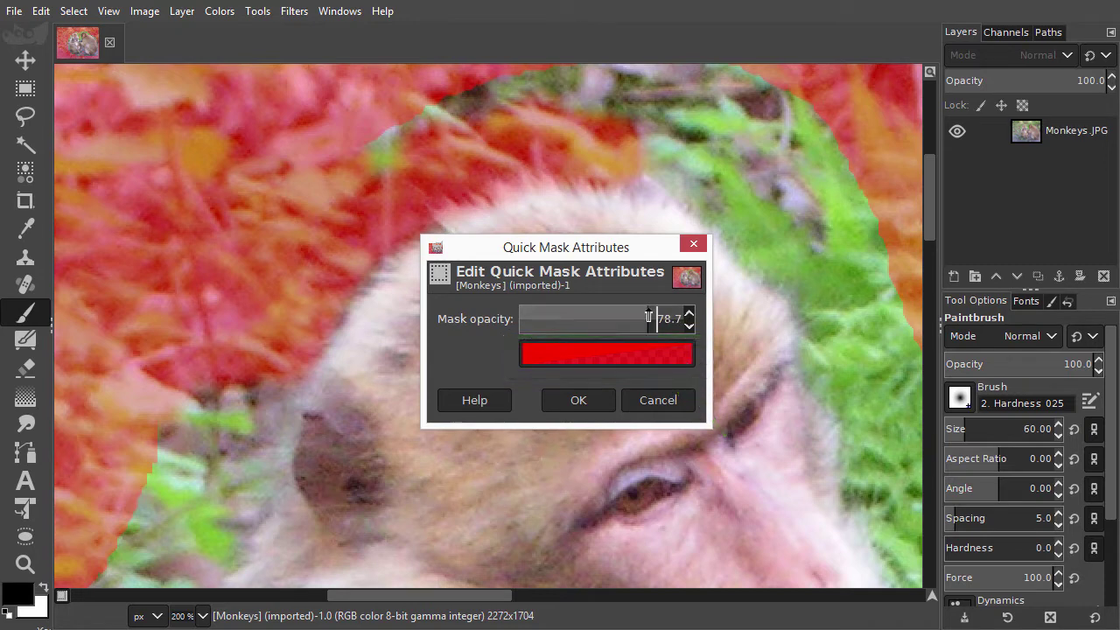
click(579, 401)
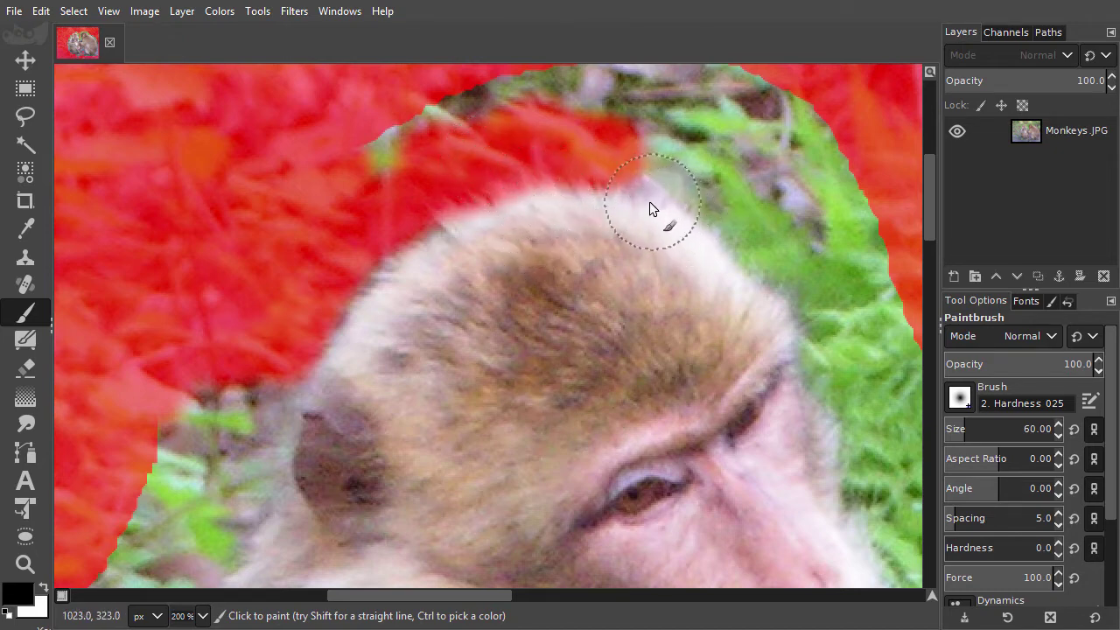
Refine the mask edge along the top of the left monkey's head, switching between black and white paint.
mouse_move(559, 181)
mouse_down()
mouse_move(588, 166)
mouse_move(714, 214)
mouse_move(648, 157)
mouse_move(689, 270)
mouse_move(705, 280)
mouse_move(685, 230)
mouse_move(630, 199)
mouse_move(600, 194)
mouse_move(457, 232)
mouse_move(513, 204)
mouse_move(544, 171)
mouse_up()
key(x)
key(x)
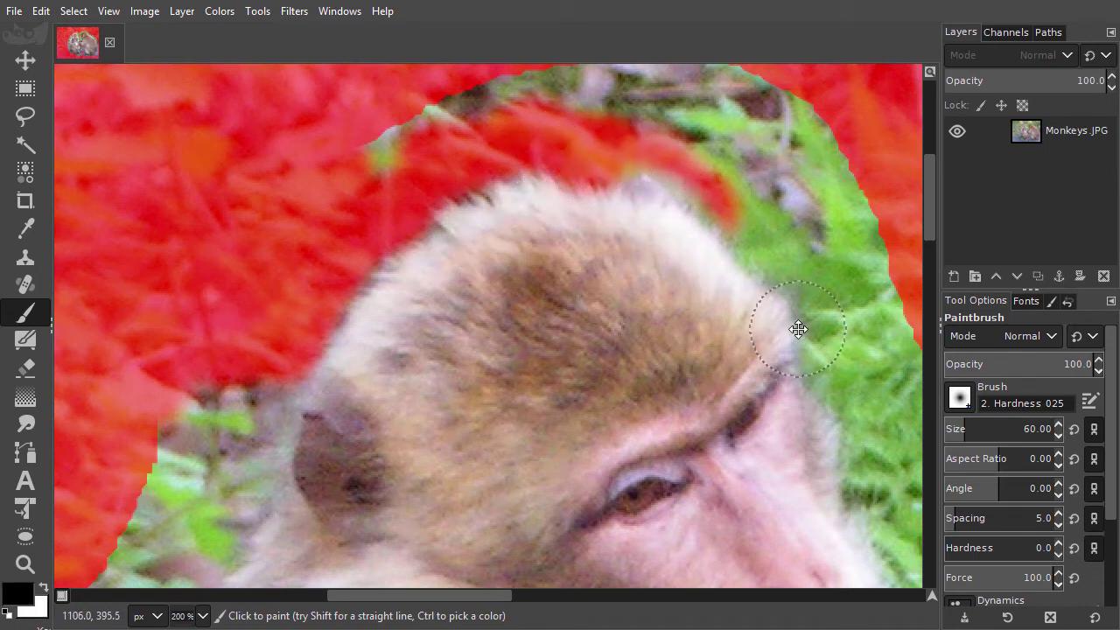
Reduce the brush size to 10 for the fine edge around the right monkey's mouth.
drag(799, 326, 612, 230)
drag(779, 395, 530, 280)
drag(688, 420, 656, 299)
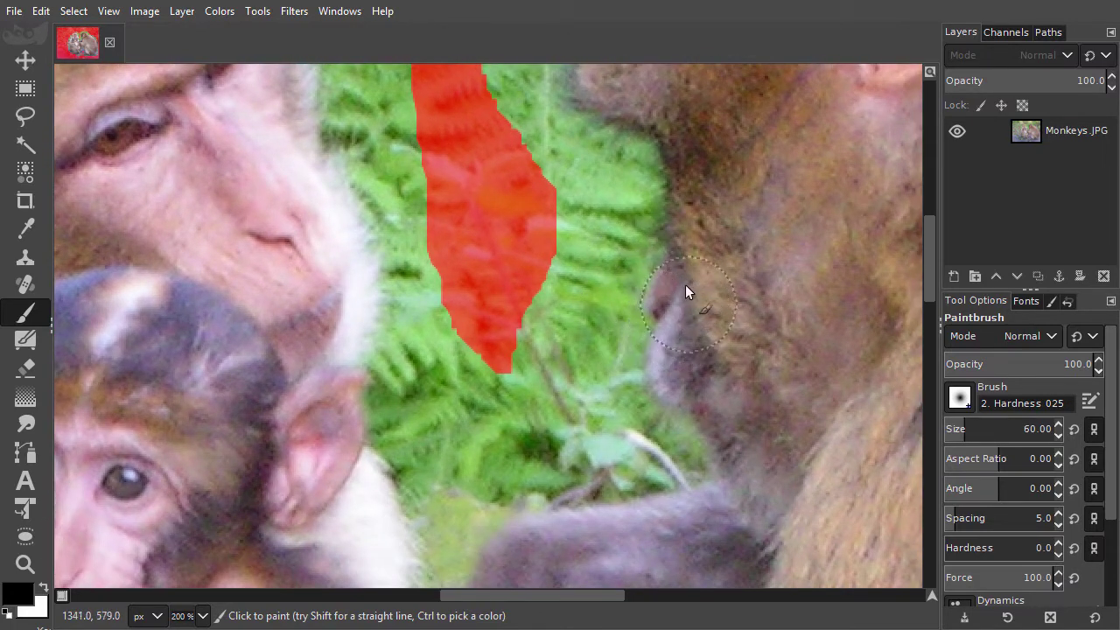
key(shift+bracketleft)
key(shift+bracketleft)
key(shift+bracketleft)
key(shift+bracketleft)
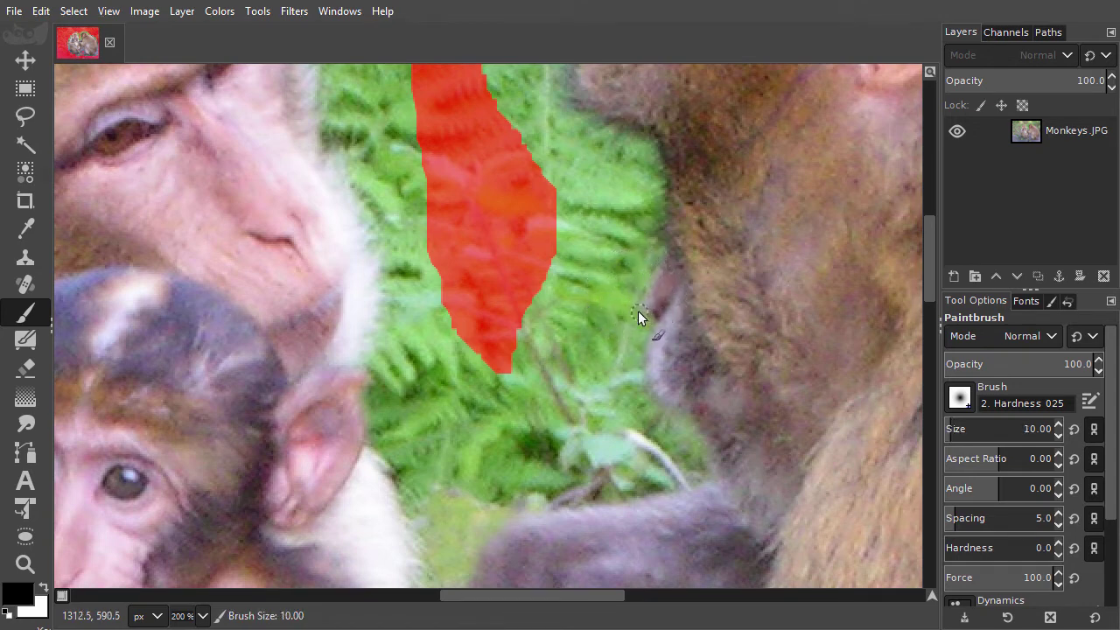
Set the brush size to 50 and paint the mask over the ferns along the left monkey's brow and nose.
mouse_move(640, 308)
mouse_down()
mouse_move(735, 362)
mouse_move(805, 438)
mouse_up()
drag(440, 162, 646, 369)
key(shift+bracketright)
mouse_move(574, 182)
mouse_down()
mouse_move(580, 175)
mouse_move(656, 246)
mouse_move(694, 322)
mouse_up()
drag(701, 391, 573, 270)
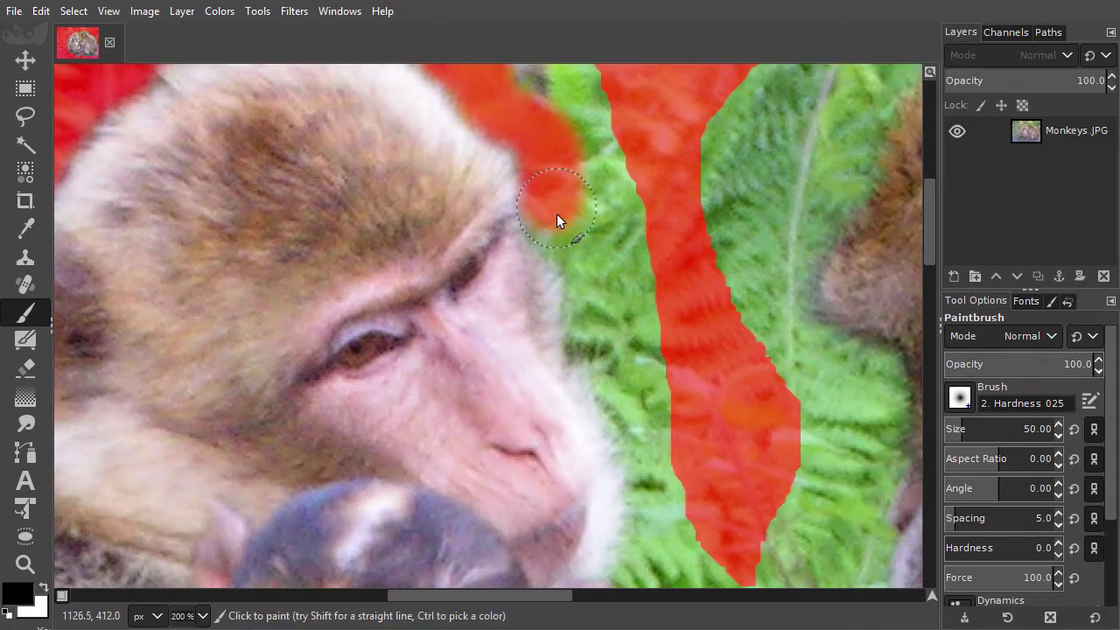
mouse_move(557, 214)
mouse_down()
mouse_move(561, 247)
mouse_move(592, 283)
mouse_move(590, 347)
mouse_move(606, 386)
mouse_up()
Set the brush size to 60 and paint the mask over the ferns down the left monkey's muzzle to the baby's ear.
drag(711, 419, 695, 411)
scroll(696, 410, down, 3)
scroll(696, 410, right, 3)
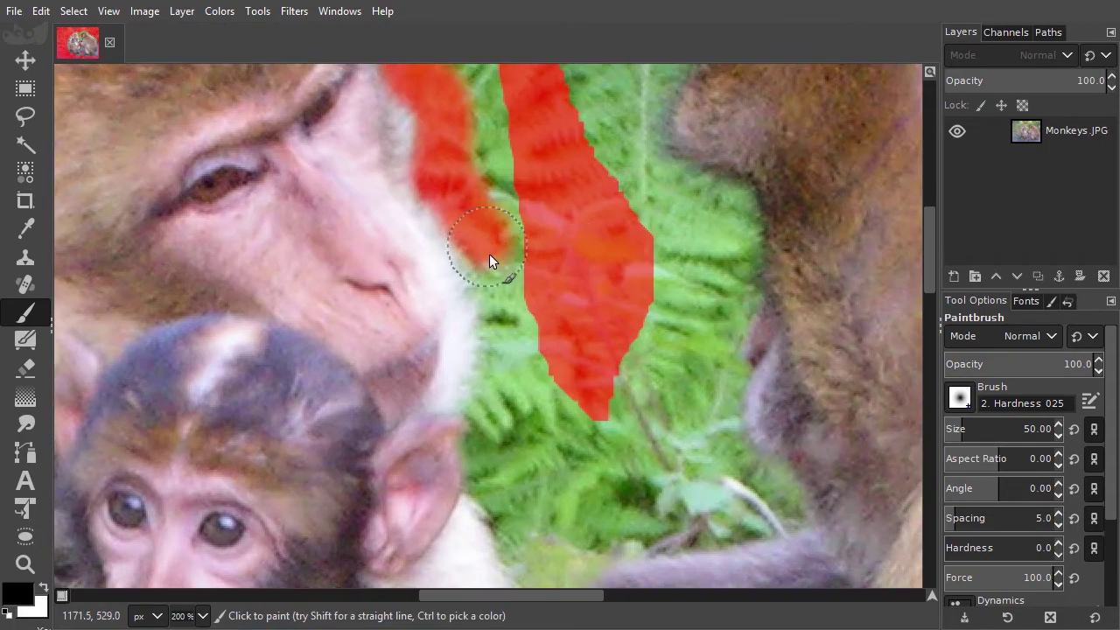
key(shift+bracketright)
mouse_move(496, 273)
mouse_down()
mouse_move(508, 306)
mouse_move(495, 386)
mouse_up()
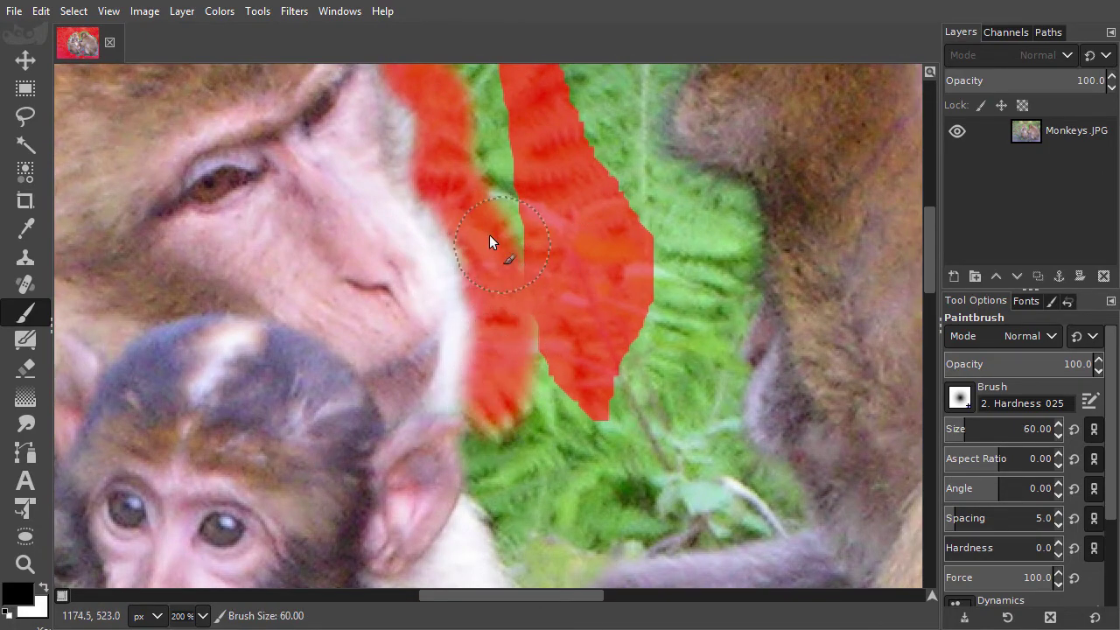
Set the brush size to 40 and paint the mask over the ferns from the left monkey's chest along the right monkey's arm to its chin.
scroll(490, 245, down, 5)
scroll(489, 245, right, 1)
key(shift+bracketleft)
key(shift+bracketleft)
key(shift+bracketleft)
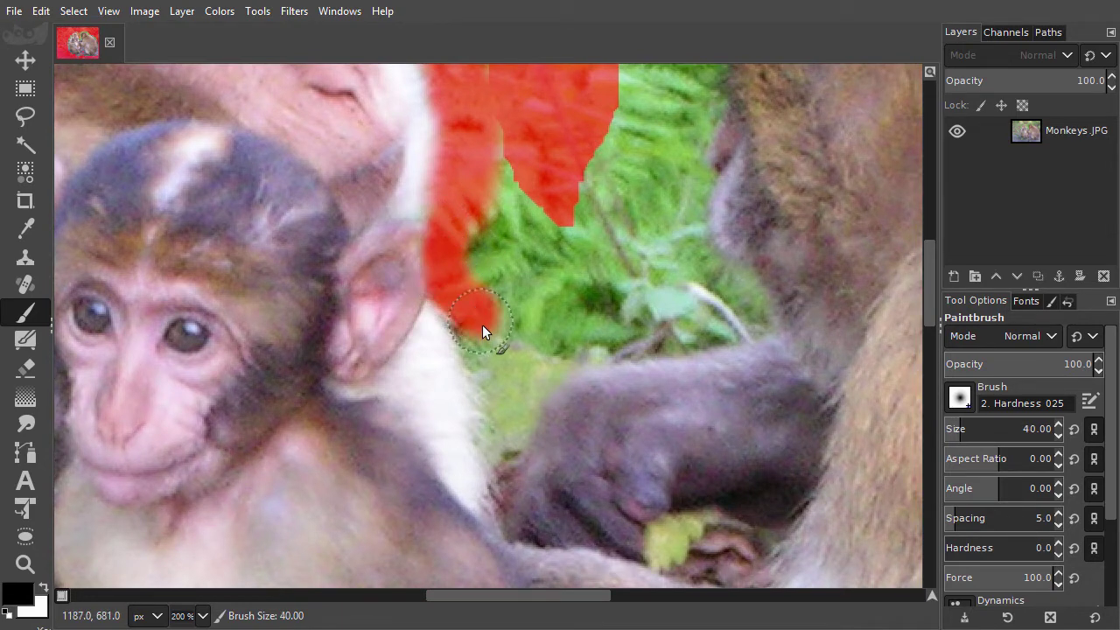
mouse_move(494, 360)
mouse_down()
mouse_move(493, 442)
mouse_move(517, 429)
mouse_move(527, 377)
mouse_move(548, 349)
mouse_move(550, 361)
mouse_move(605, 339)
mouse_move(668, 340)
mouse_move(591, 349)
mouse_move(714, 334)
mouse_move(756, 318)
mouse_move(742, 281)
mouse_up()
mouse_move(742, 281)
mouse_down()
mouse_move(703, 306)
mouse_move(489, 383)
mouse_move(455, 363)
mouse_move(438, 298)
mouse_up()
Paint the mask around the right monkey's mouth at brush size 10, enlarging to 20 and 30 towards the underside of its nose.
key(shift+bracketleft)
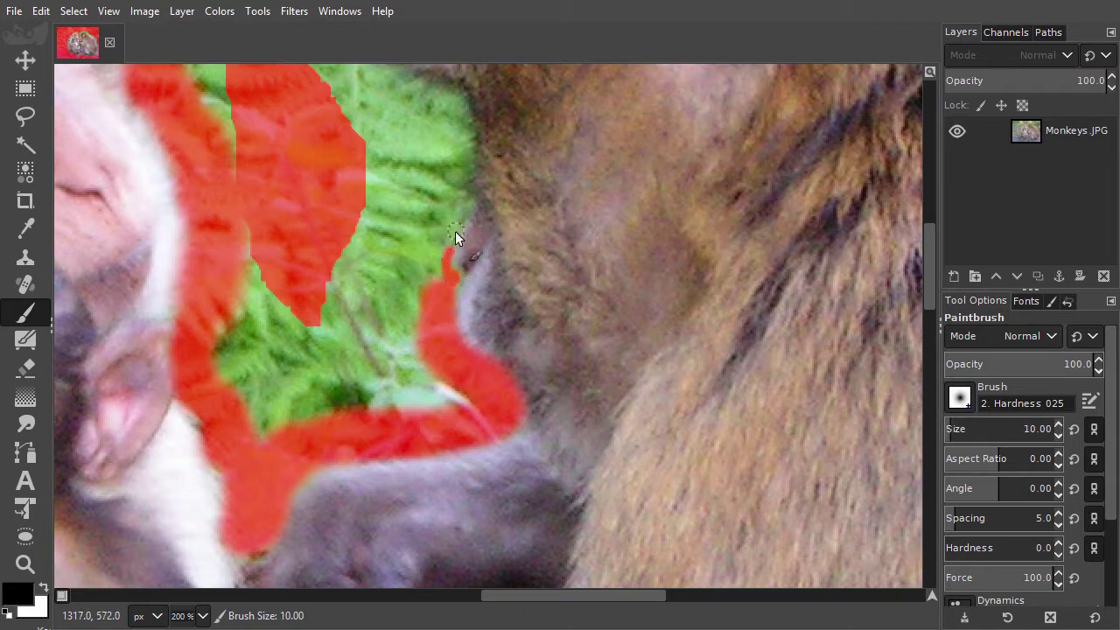
mouse_move(463, 207)
mouse_down()
mouse_move(527, 350)
mouse_move(475, 327)
mouse_up()
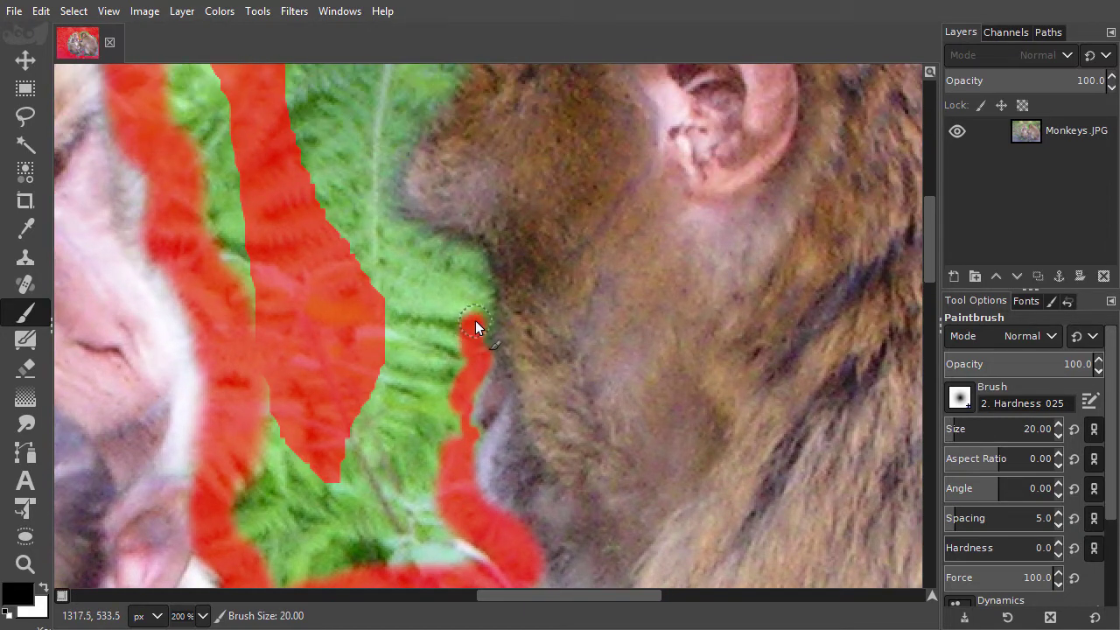
drag(406, 241, 535, 385)
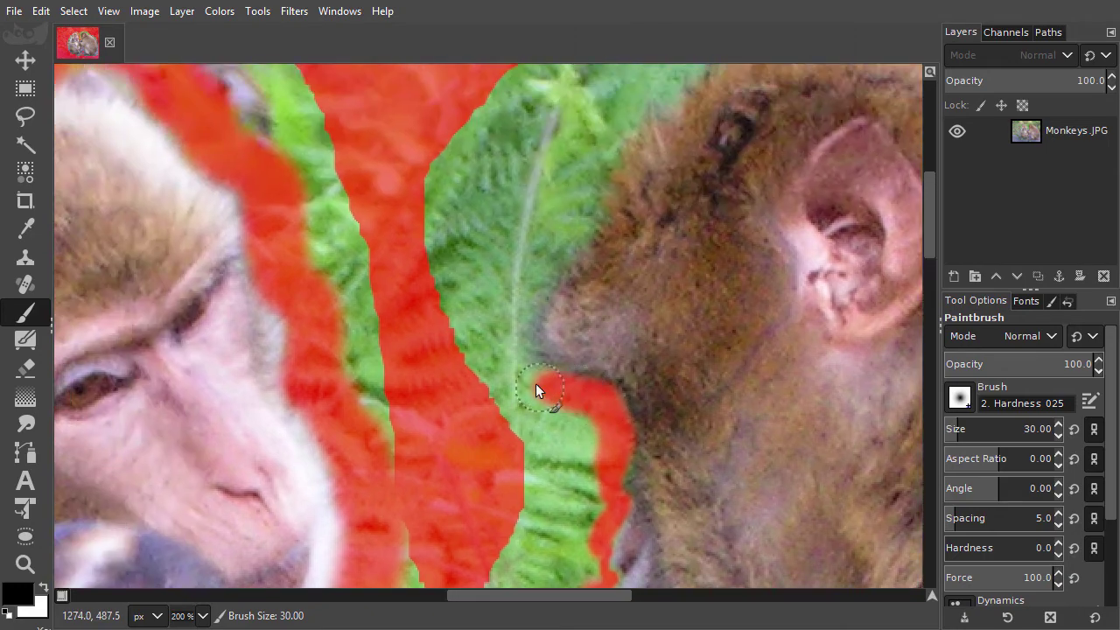
Set the brush size to 50 and paint the mask around the right monkey's nose and up its forehead, enlarging the brush further.
key(bracketright)
key(bracketright)
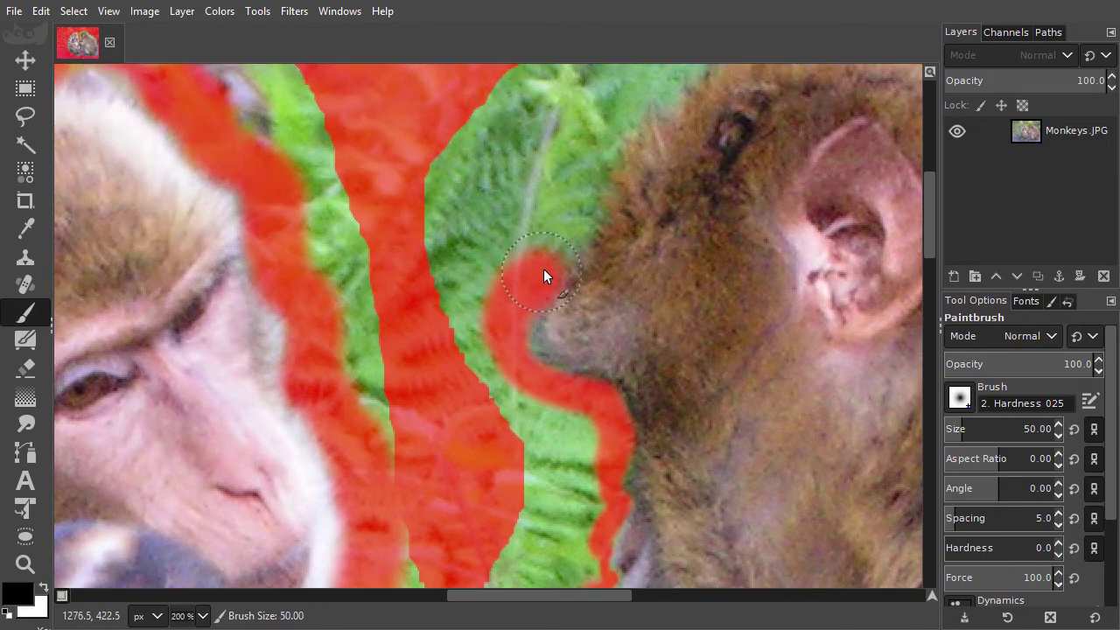
mouse_move(543, 268)
mouse_down()
mouse_move(377, 410)
mouse_move(443, 287)
mouse_move(262, 390)
mouse_move(365, 263)
mouse_move(305, 364)
mouse_up()
key(bracketright)
key(bracketright)
mouse_move(304, 365)
mouse_down()
mouse_move(269, 334)
mouse_move(450, 312)
mouse_move(579, 328)
mouse_move(682, 376)
mouse_move(602, 330)
mouse_move(521, 231)
mouse_move(565, 314)
mouse_move(647, 373)
mouse_move(776, 423)
mouse_move(366, 195)
mouse_move(392, 227)
mouse_move(485, 274)
mouse_move(706, 428)
mouse_move(451, 146)
mouse_move(488, 209)
mouse_move(614, 336)
mouse_up()
Paint the mask along the outer edge of the right monkey's head, back and rear.
key(bracketright)
key(bracketleft)
drag(670, 391, 526, 219)
mouse_move(473, 162)
mouse_down()
mouse_move(569, 293)
mouse_move(578, 376)
mouse_move(622, 465)
mouse_move(558, 224)
mouse_move(516, 153)
mouse_move(535, 189)
mouse_move(582, 452)
mouse_move(506, 179)
mouse_move(497, 437)
mouse_up()
mouse_move(497, 437)
mouse_down()
mouse_move(518, 354)
mouse_move(636, 204)
mouse_up()
drag(636, 204, 607, 445)
mouse_move(606, 446)
mouse_down()
mouse_move(636, 318)
mouse_move(638, 200)
mouse_move(634, 224)
mouse_move(701, 296)
mouse_move(708, 338)
mouse_move(737, 345)
mouse_move(800, 212)
mouse_move(789, 315)
mouse_move(761, 368)
mouse_move(708, 394)
mouse_move(674, 395)
mouse_move(672, 432)
mouse_move(595, 470)
mouse_move(524, 477)
mouse_move(795, 297)
mouse_move(723, 319)
mouse_move(635, 304)
mouse_move(583, 326)
mouse_move(474, 314)
mouse_move(410, 286)
mouse_move(477, 308)
mouse_move(778, 266)
mouse_move(763, 251)
mouse_move(604, 303)
mouse_move(473, 268)
mouse_up()
mouse_move(474, 268)
mouse_down()
mouse_move(657, 330)
mouse_move(518, 293)
mouse_move(384, 287)
mouse_move(621, 450)
mouse_move(631, 469)
mouse_move(533, 377)
mouse_up()
Set the brush size to 50 and mask the ground around the right monkey's foot and lower leg, switching between black and white paint.
key(shift+bracketleft)
key(shift+bracketleft)
drag(565, 281, 739, 206)
key(x)
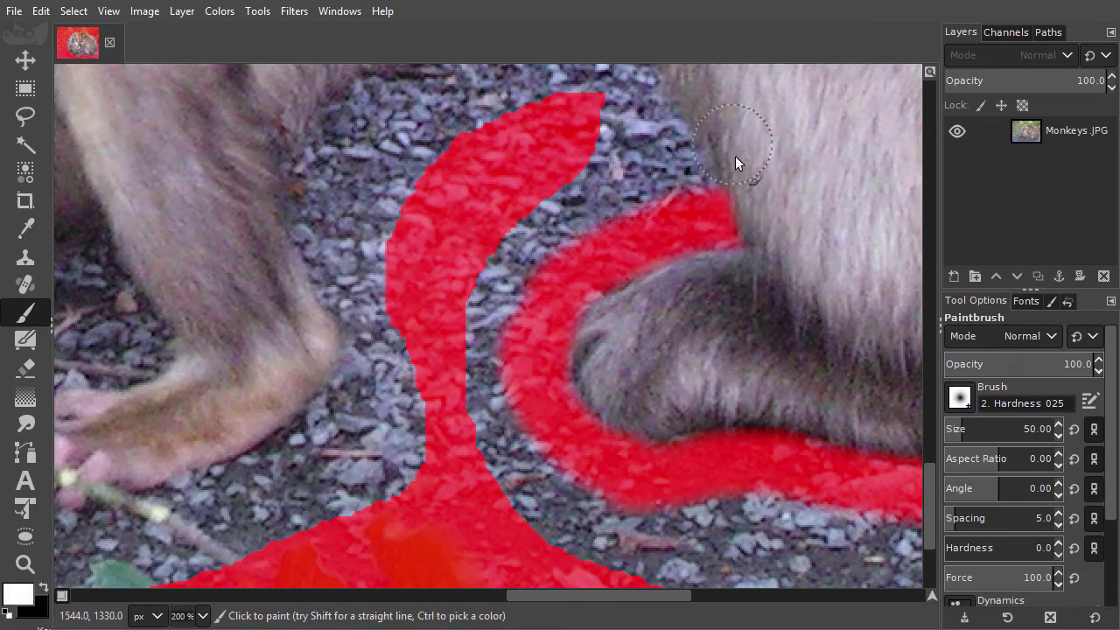
drag(766, 158, 800, 306)
key(x)
drag(722, 330, 723, 336)
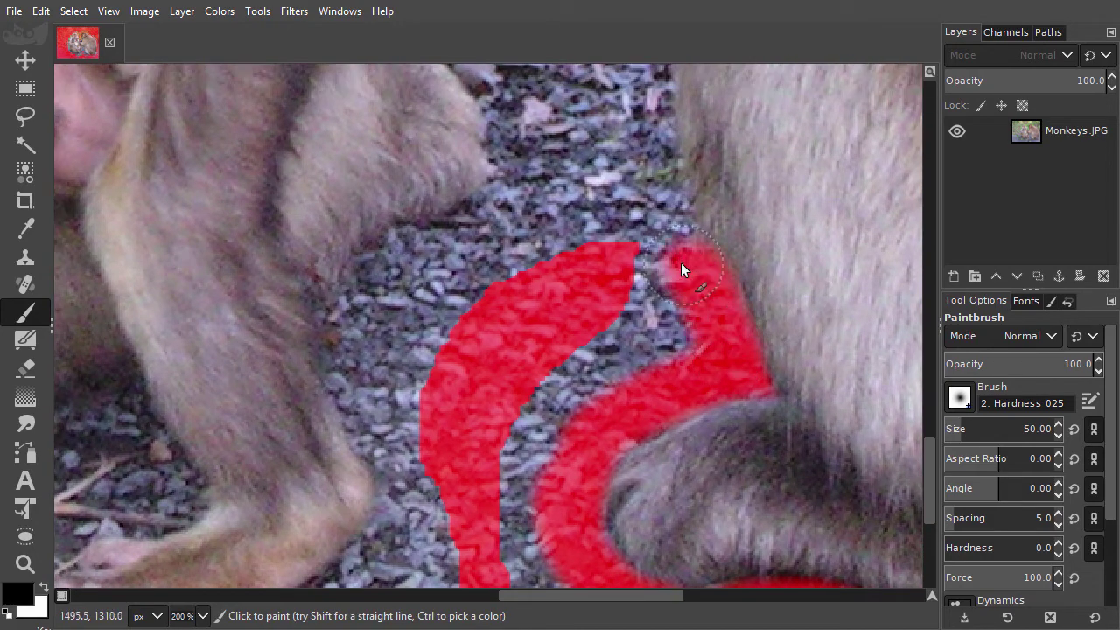
Paint the mask up the right monkey's leg and under its belly with brush size 60, touching up the fur at the corner in white.
mouse_move(661, 171)
mouse_down()
mouse_move(650, 431)
mouse_move(639, 276)
mouse_move(648, 227)
mouse_move(614, 191)
mouse_move(531, 154)
mouse_up()
key(shift+bracketright)
drag(553, 171, 798, 362)
mouse_move(776, 352)
mouse_down()
mouse_move(737, 346)
mouse_move(630, 282)
mouse_up()
key(x)
mouse_move(553, 236)
mouse_down()
mouse_move(562, 203)
mouse_move(651, 379)
mouse_move(587, 233)
mouse_up()
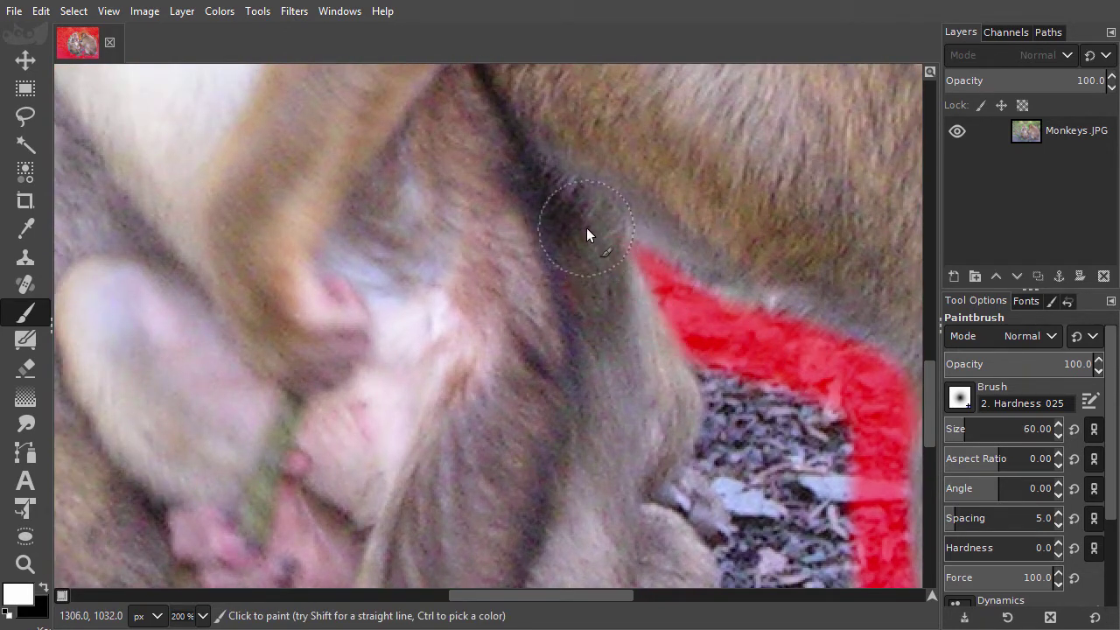
Set the brush size to 50 and paint black mask over the gravel beside the left monkey's fur and down to the baby's leg.
key(shift+bracketleft)
key(x)
mouse_move(722, 350)
mouse_down()
mouse_move(728, 450)
mouse_move(710, 480)
mouse_move(726, 448)
mouse_move(626, 221)
mouse_move(609, 218)
mouse_move(542, 267)
mouse_move(563, 299)
mouse_up()
key(x)
key(x)
mouse_move(624, 270)
mouse_down()
mouse_move(634, 391)
mouse_move(593, 423)
mouse_up()
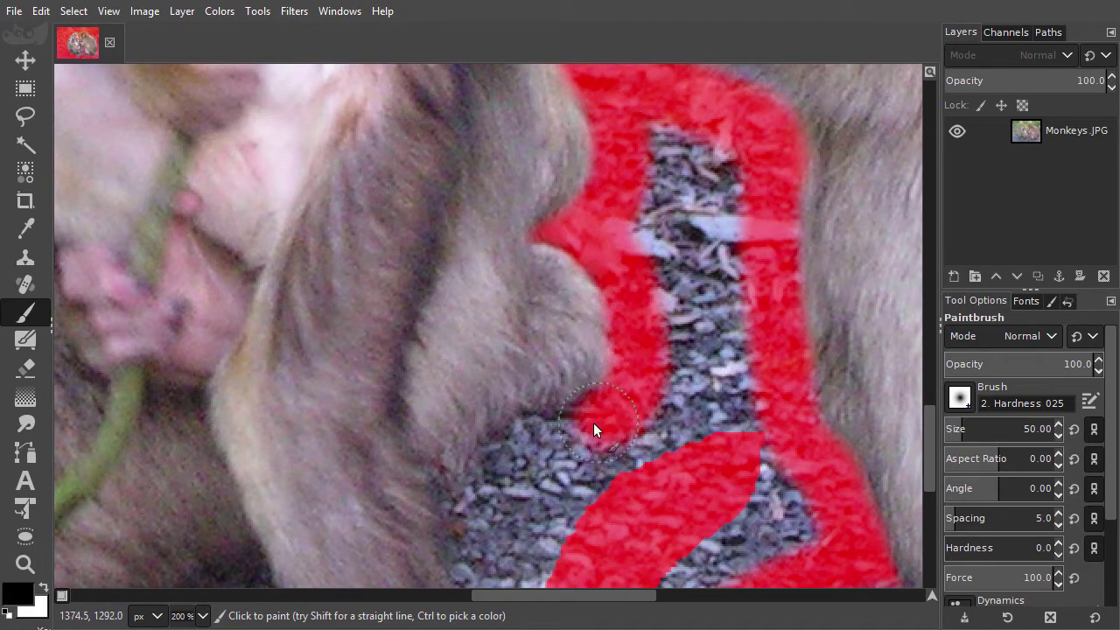
drag(519, 436, 684, 192)
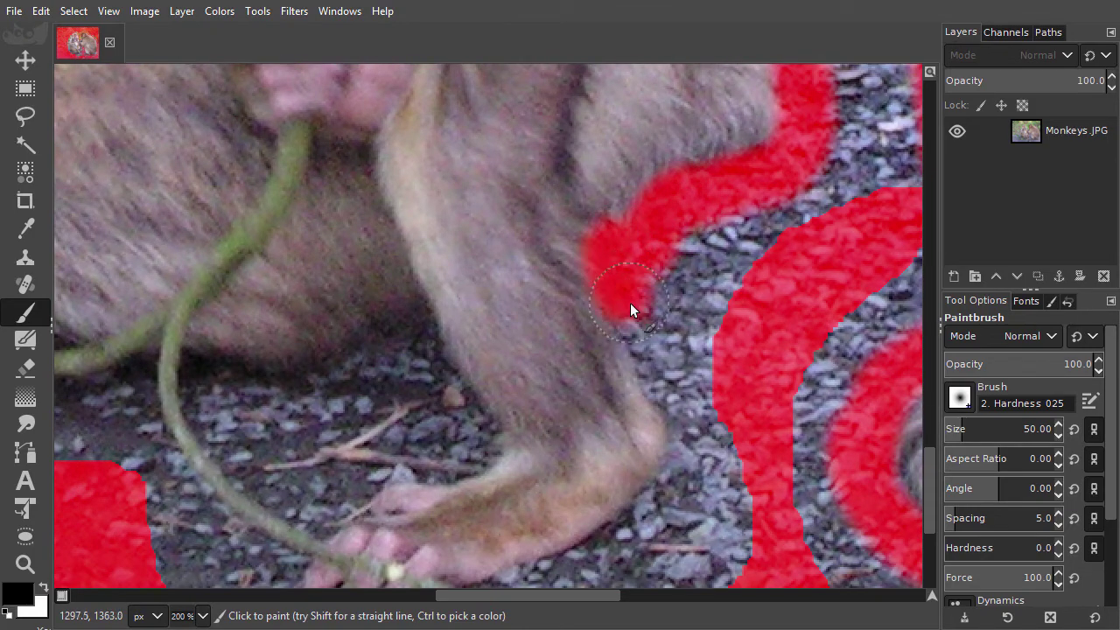
Set the brush size to 30 and paint the mask around the baby's heel, foot and toes.
key(bracketleft)
key(bracketleft)
drag(644, 374, 605, 198)
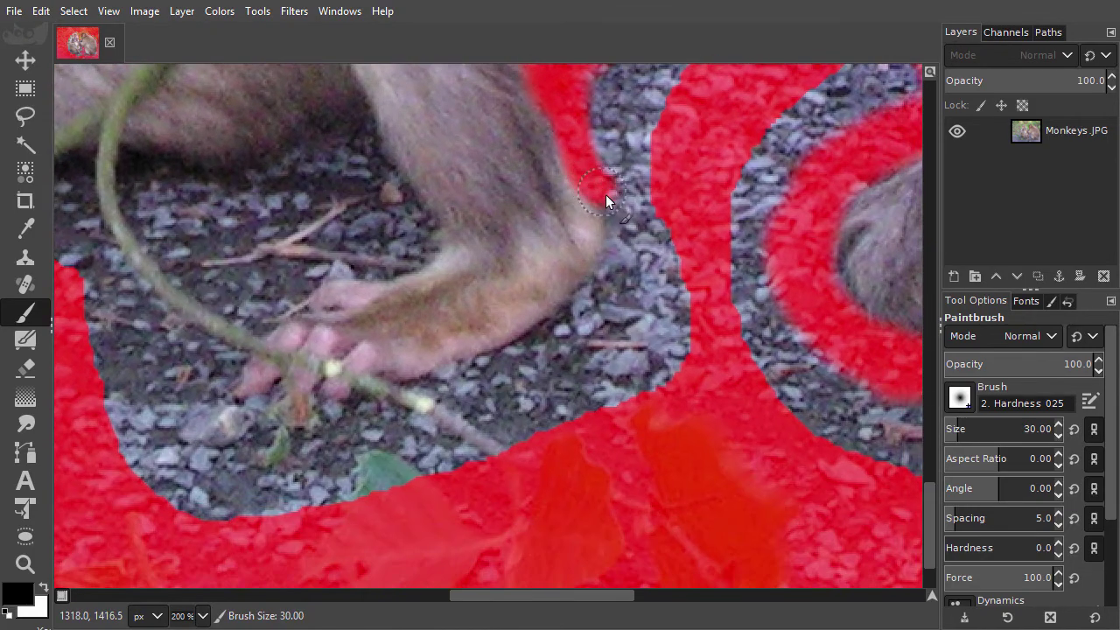
drag(540, 332, 696, 245)
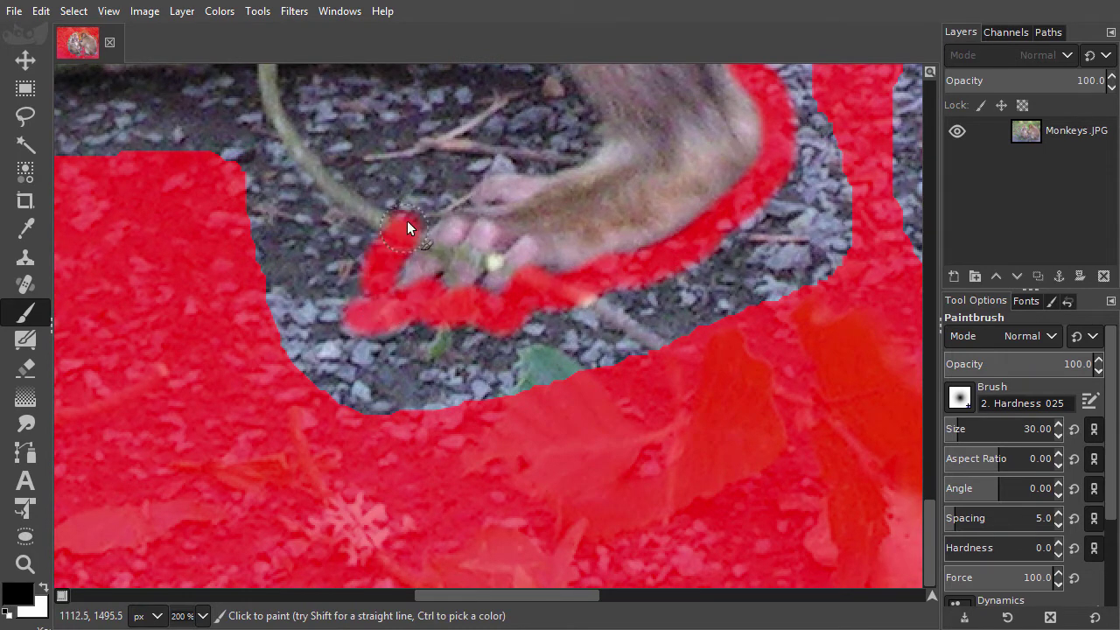
drag(533, 156, 492, 290)
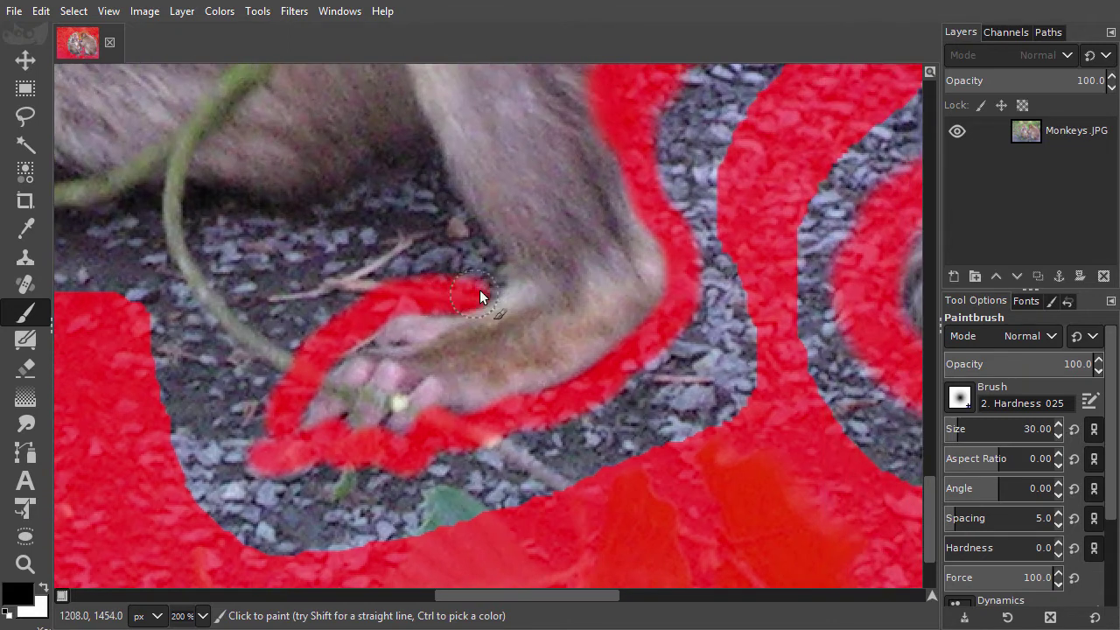
Paint the mask up the front of the baby's leg and along the left monkey's underside, enlarging the brush to 50.
mouse_move(460, 203)
mouse_down()
mouse_move(511, 351)
mouse_move(377, 382)
mouse_up()
key(shift+bracketright)
key(shift+bracketright)
mouse_move(374, 383)
mouse_down()
mouse_move(450, 379)
mouse_move(756, 308)
mouse_move(552, 275)
mouse_move(387, 280)
mouse_move(338, 262)
mouse_move(283, 287)
mouse_up()
Set the brush size to 70 and paint the mask up the lower edge of the left monkey's back.
key(shift+bracketright)
key(shift+bracketright)
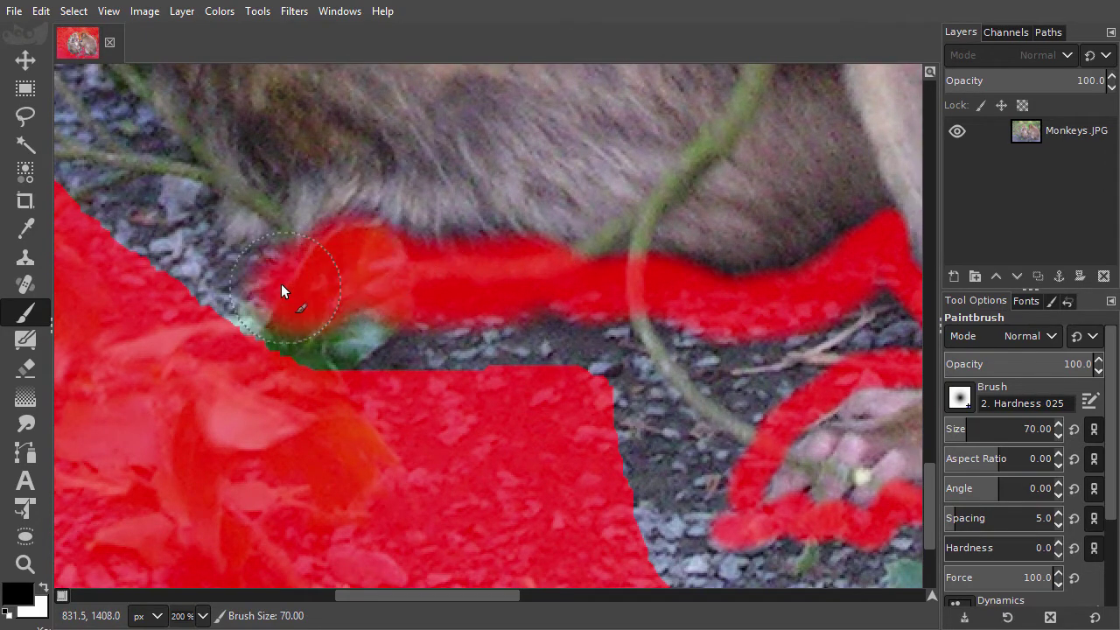
mouse_move(358, 223)
mouse_down()
mouse_move(538, 449)
mouse_move(443, 430)
mouse_move(375, 394)
mouse_move(313, 285)
mouse_up()
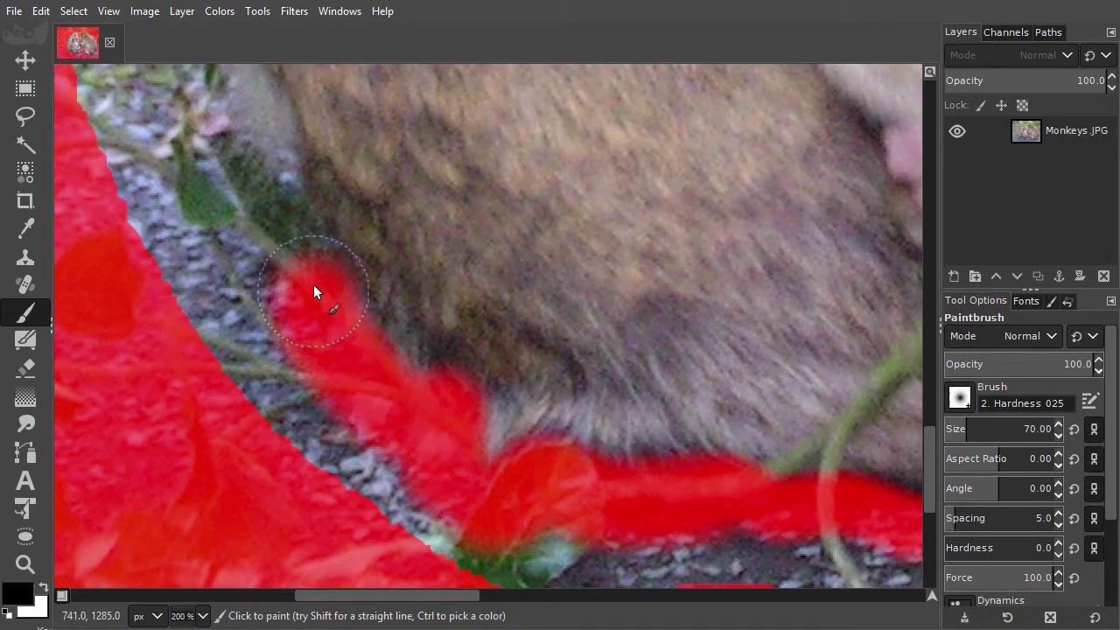
mouse_move(397, 327)
mouse_down()
mouse_move(523, 489)
mouse_move(370, 350)
mouse_move(440, 517)
mouse_move(388, 330)
mouse_move(434, 520)
mouse_move(408, 375)
mouse_move(357, 511)
mouse_move(348, 368)
mouse_move(249, 471)
mouse_move(276, 327)
mouse_move(265, 401)
mouse_move(177, 499)
mouse_move(257, 262)
mouse_move(176, 452)
mouse_move(285, 267)
mouse_move(303, 193)
mouse_move(275, 166)
mouse_move(234, 222)
mouse_up()
Set the brush size to 80 and hardness to 100, and fill the unmasked strip behind the left monkey's back.
key(bracketright)
drag(998, 546, 1054, 546)
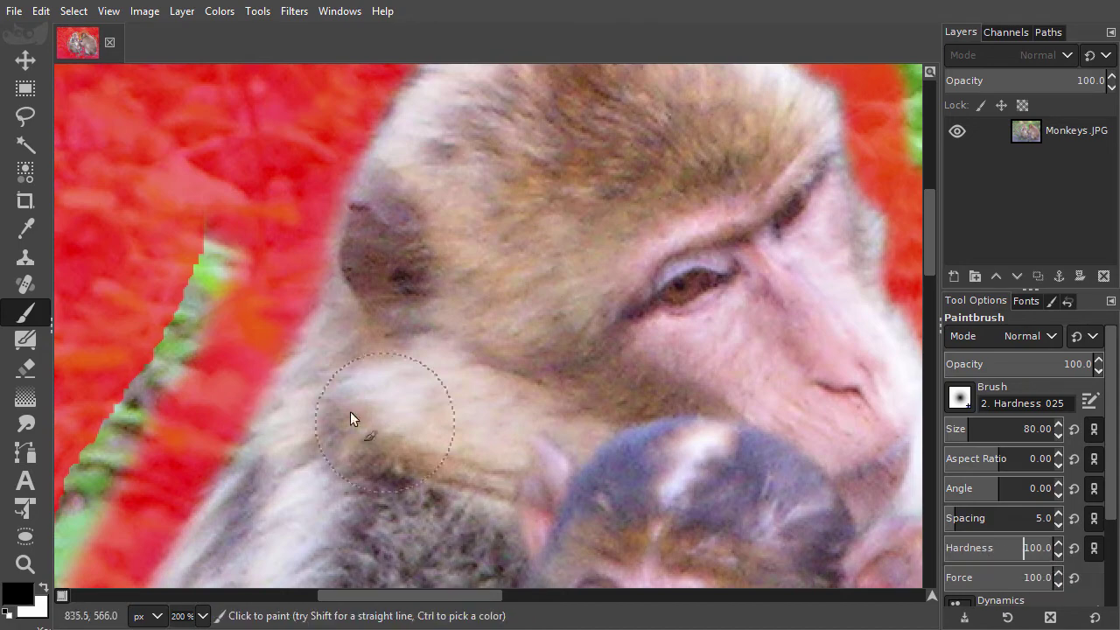
drag(235, 278, 186, 367)
mouse_move(187, 368)
mouse_down()
mouse_move(563, 263)
mouse_move(614, 266)
mouse_up()
mouse_move(595, 268)
mouse_down()
mouse_move(497, 333)
mouse_move(465, 418)
mouse_up()
drag(464, 418, 533, 147)
mouse_move(534, 147)
mouse_down()
mouse_move(519, 277)
mouse_move(416, 452)
mouse_up()
drag(416, 453, 410, 144)
drag(411, 144, 420, 503)
drag(420, 503, 301, 142)
mouse_move(302, 142)
mouse_down()
mouse_move(302, 207)
mouse_move(370, 440)
mouse_move(393, 181)
mouse_move(453, 341)
mouse_move(619, 530)
mouse_move(350, 324)
mouse_up()
mouse_move(350, 324)
mouse_down()
mouse_move(728, 319)
mouse_move(332, 319)
mouse_up()
mouse_move(332, 318)
mouse_down()
mouse_move(599, 258)
mouse_move(624, 271)
mouse_move(436, 427)
mouse_move(453, 423)
mouse_move(331, 228)
mouse_move(415, 347)
mouse_move(583, 312)
mouse_move(777, 220)
mouse_move(379, 477)
mouse_move(460, 346)
mouse_move(389, 232)
mouse_move(437, 182)
mouse_up()
Fill the remaining unmasked ground around the lower parts of the monkeys, adjusting the brush size for the narrow areas.
key(shift+bracketleft)
key(shift+bracketleft)
key(shift+bracketright)
key(shift+bracketright)
drag(452, 187, 364, 308)
drag(420, 245, 414, 190)
drag(414, 198, 426, 412)
mouse_move(424, 398)
mouse_down()
mouse_move(398, 239)
mouse_move(406, 293)
mouse_up()
drag(428, 482, 479, 234)
mouse_move(483, 250)
mouse_down()
mouse_move(530, 320)
mouse_move(432, 462)
mouse_move(467, 191)
mouse_up()
mouse_move(464, 206)
mouse_down()
mouse_move(446, 230)
mouse_move(613, 363)
mouse_move(811, 376)
mouse_up()
Set the brush size to 100 and fill the remaining unmasked strip below and behind the right monkey's lower back.
key(shift+])
key(shift+])
drag(790, 406, 171, 245)
mouse_move(175, 235)
mouse_down()
mouse_move(256, 242)
mouse_move(389, 258)
mouse_move(558, 239)
mouse_move(729, 264)
mouse_move(803, 254)
mouse_move(348, 394)
mouse_move(294, 396)
mouse_move(507, 366)
mouse_move(677, 267)
mouse_move(608, 589)
mouse_move(626, 473)
mouse_move(626, 358)
mouse_move(603, 202)
mouse_up()
scroll(603, 202, up, 3)
scroll(602, 202, left, 2)
drag(624, 460, 644, 180)
scroll(644, 180, up, 3)
scroll(644, 180, left, 2)
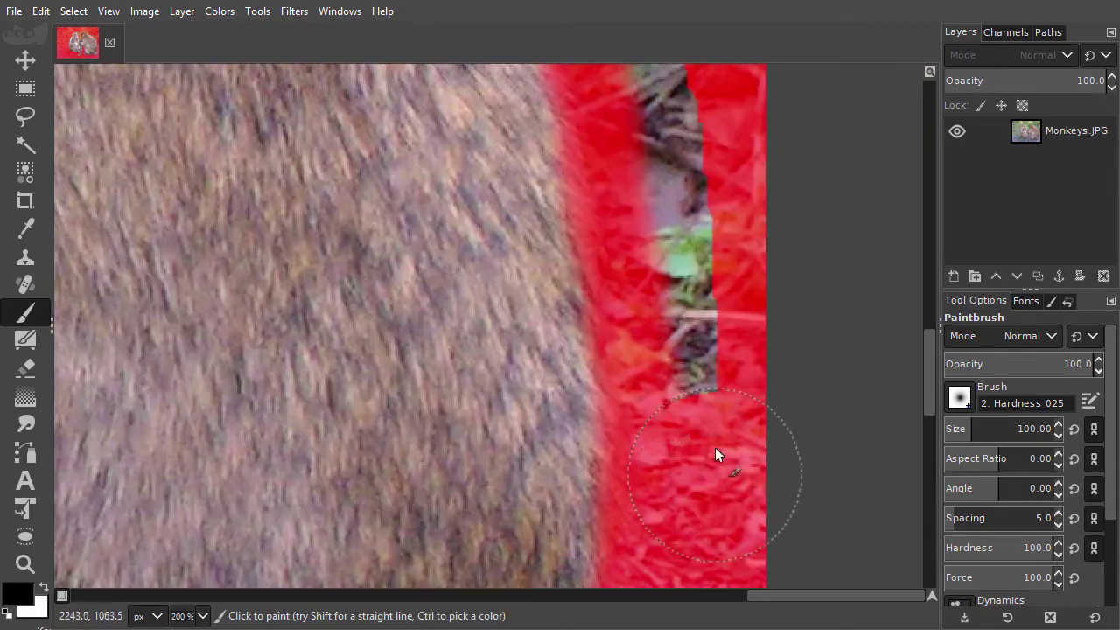
mouse_move(715, 447)
mouse_down()
mouse_move(710, 325)
mouse_move(683, 185)
mouse_up()
Fill the unmasked strip along the right monkey's upper back.
scroll(683, 185, up, 3)
scroll(683, 185, left, 3)
drag(790, 449, 720, 211)
scroll(721, 210, up, 3)
scroll(720, 211, left, 1)
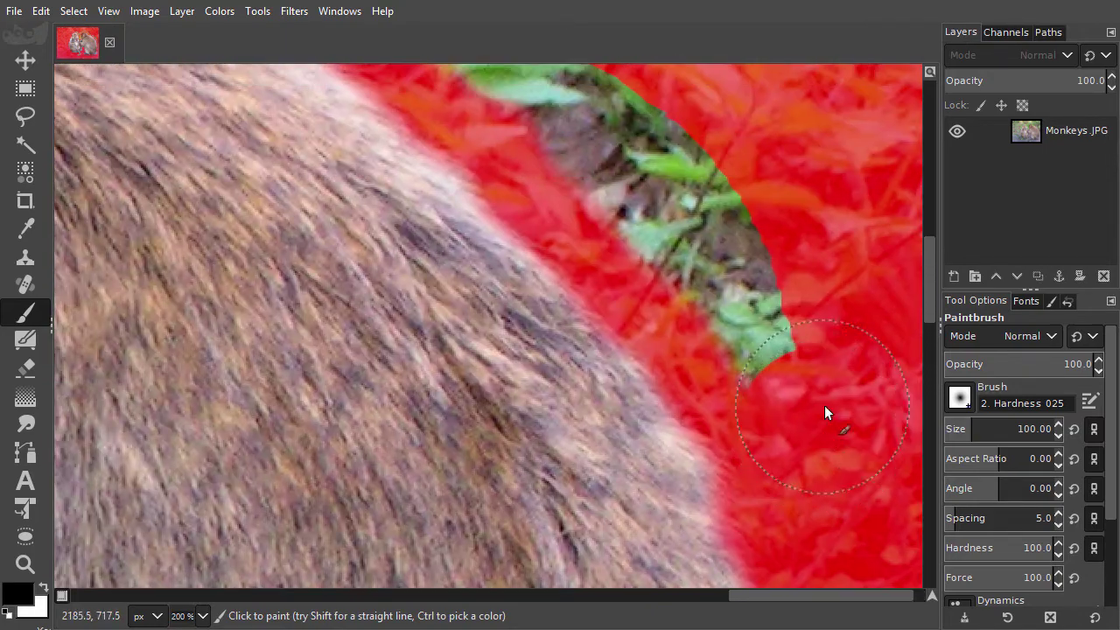
mouse_move(824, 409)
mouse_down()
mouse_move(762, 324)
mouse_move(717, 227)
mouse_move(643, 179)
mouse_move(722, 347)
mouse_move(575, 226)
mouse_up()
scroll(642, 210, up, 3)
scroll(643, 210, left, 3)
scroll(575, 218, up, 3)
scroll(575, 219, left, 3)
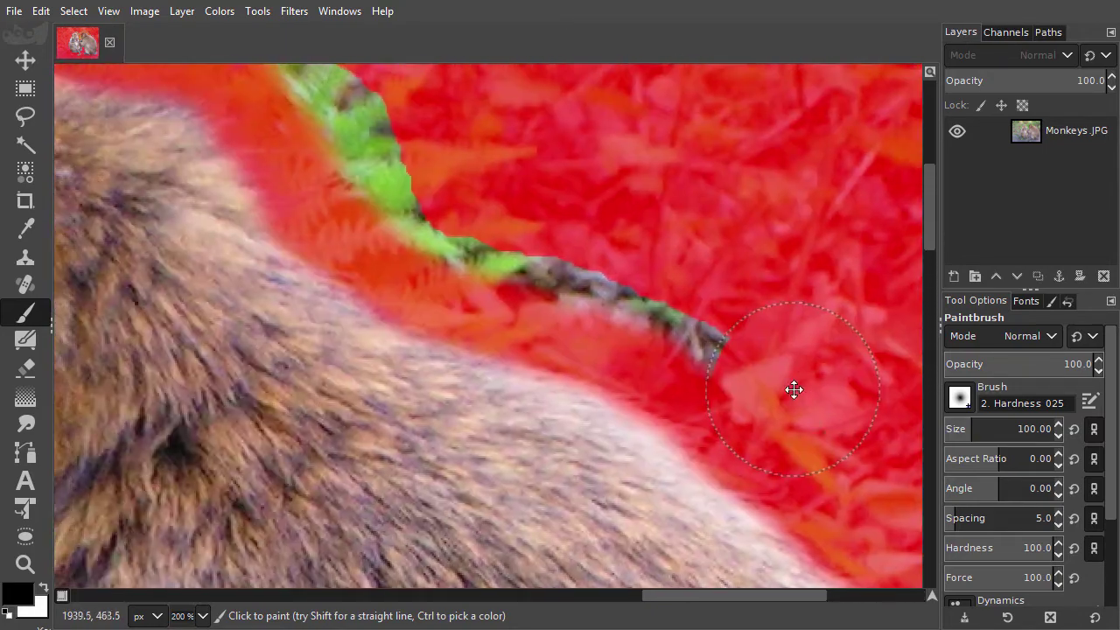
Fill the unmasked strip over the right monkey's shoulders and head, down to the ferns in front of its forehead.
mouse_move(792, 390)
mouse_down()
mouse_move(666, 297)
mouse_move(510, 233)
mouse_up()
scroll(510, 233, up, 3)
scroll(510, 234, left, 3)
mouse_move(715, 420)
mouse_down()
mouse_move(635, 301)
mouse_move(524, 213)
mouse_move(320, 177)
mouse_move(286, 189)
mouse_up()
drag(287, 189, 685, 240)
mouse_move(685, 241)
mouse_down()
mouse_move(435, 255)
mouse_move(308, 385)
mouse_up()
drag(308, 385, 495, 181)
drag(495, 181, 388, 400)
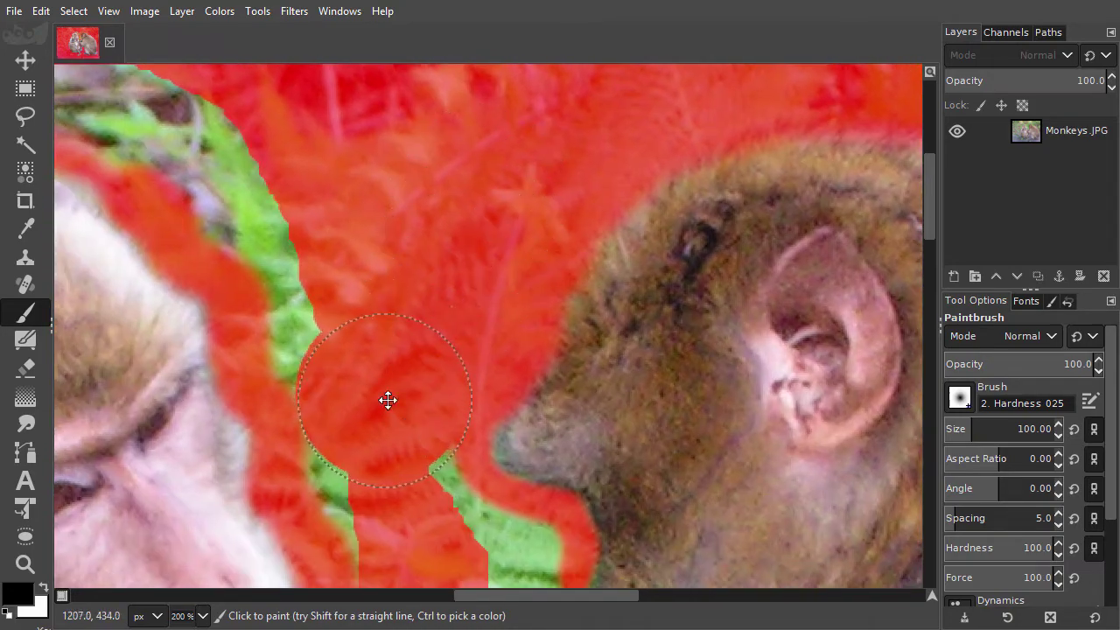
Fill the ferns between the two monkeys' faces with mask, and undo the last stroke.
scroll(387, 400, down, 3)
scroll(387, 400, left, 3)
mouse_move(480, 298)
mouse_down()
mouse_move(537, 242)
mouse_move(655, 332)
mouse_move(629, 410)
mouse_up()
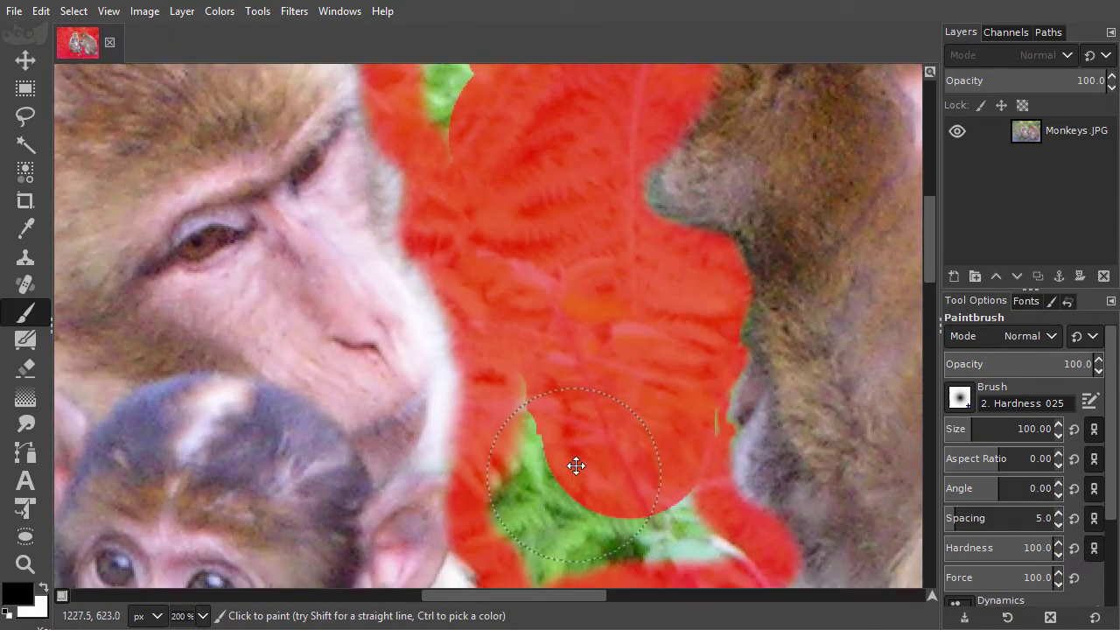
scroll(637, 254, down, 3)
mouse_move(637, 255)
mouse_down()
mouse_move(622, 303)
mouse_move(649, 344)
mouse_move(689, 357)
mouse_move(545, 379)
mouse_move(545, 225)
mouse_up()
key(ctrl+z)
Set the brush size to 60 and fill the remaining unmasked ferns between the monkeys and beside the left monkey's head.
key(shift+[)
key(shift+[)
key(shift+[)
key(shift+[)
scroll(545, 225, up, 3)
mouse_move(523, 271)
mouse_down()
mouse_move(531, 191)
mouse_move(639, 496)
mouse_up()
mouse_move(617, 425)
mouse_down()
mouse_move(562, 356)
mouse_move(419, 271)
mouse_move(477, 323)
mouse_up()
drag(489, 323, 699, 326)
mouse_move(630, 298)
mouse_down()
mouse_move(504, 273)
mouse_move(264, 373)
mouse_move(237, 100)
mouse_move(184, 151)
mouse_up()
Set the brush hardness to 0 and size to 10, and mask the small leafy gap between the right monkey's hand and forearm.
key(ctrl+shift+j)
scroll(545, 314, up, 8)
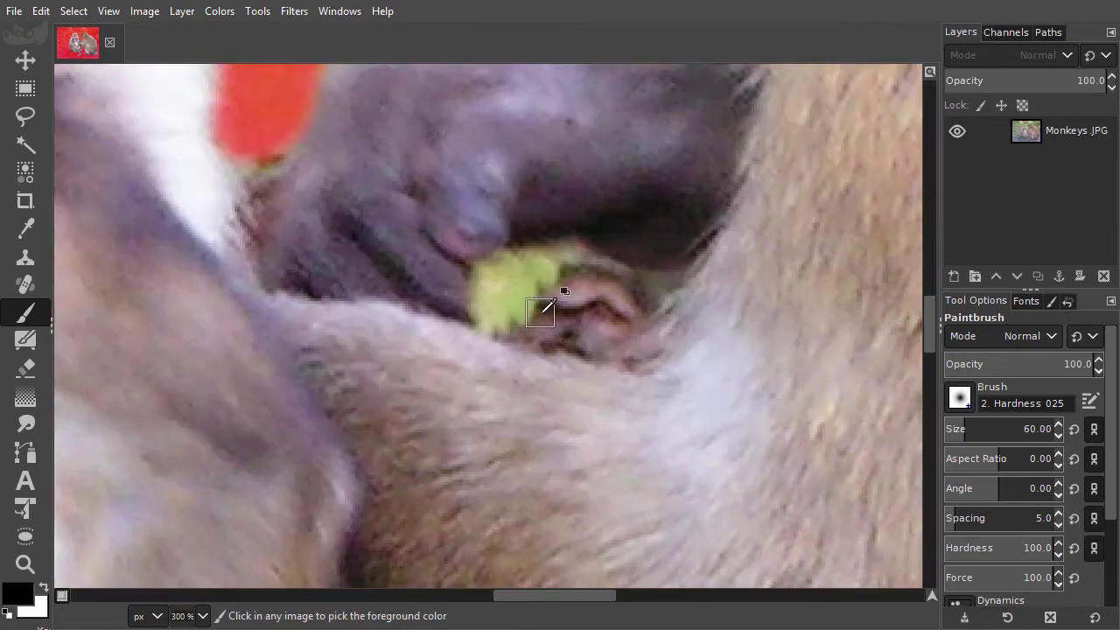
drag(963, 550, 939, 548)
key(shift+bracketleft)
key(shift+bracketleft)
key(shift+bracketleft)
key(shift+bracketleft)
key(shift+bracketleft)
mouse_move(434, 228)
mouse_down()
mouse_move(480, 299)
mouse_move(564, 206)
mouse_move(604, 201)
mouse_move(459, 251)
mouse_move(500, 284)
mouse_up()
Convert the Quick Mask to a selection, copy the monkeys to a new layer and hide the Monkeys.JPG layer.
key(shift+ctrl+j)
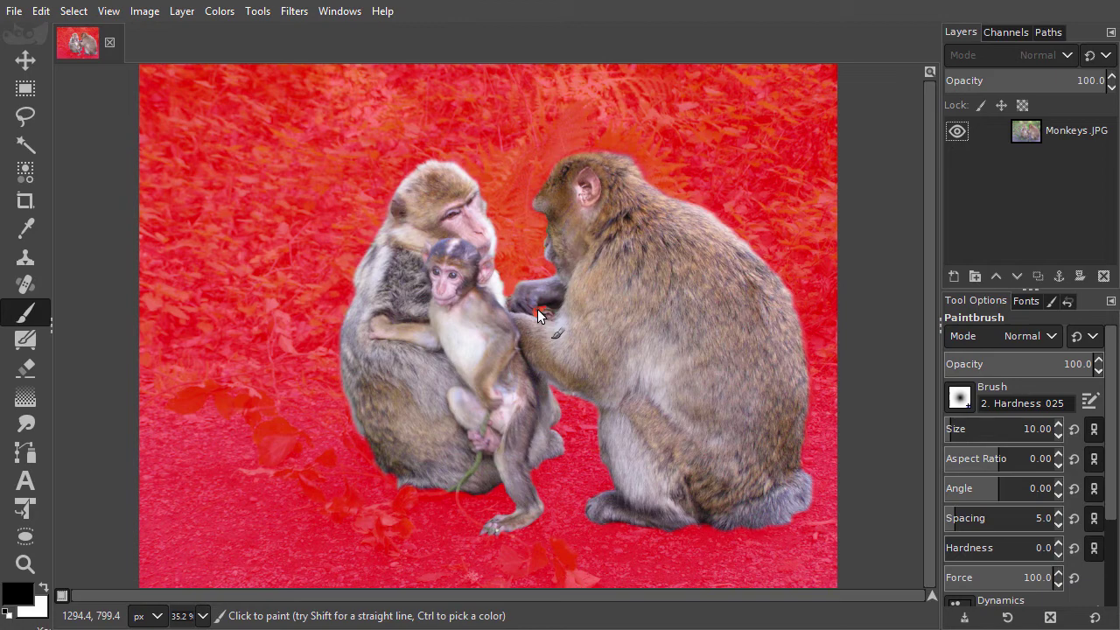
key(shift+q)
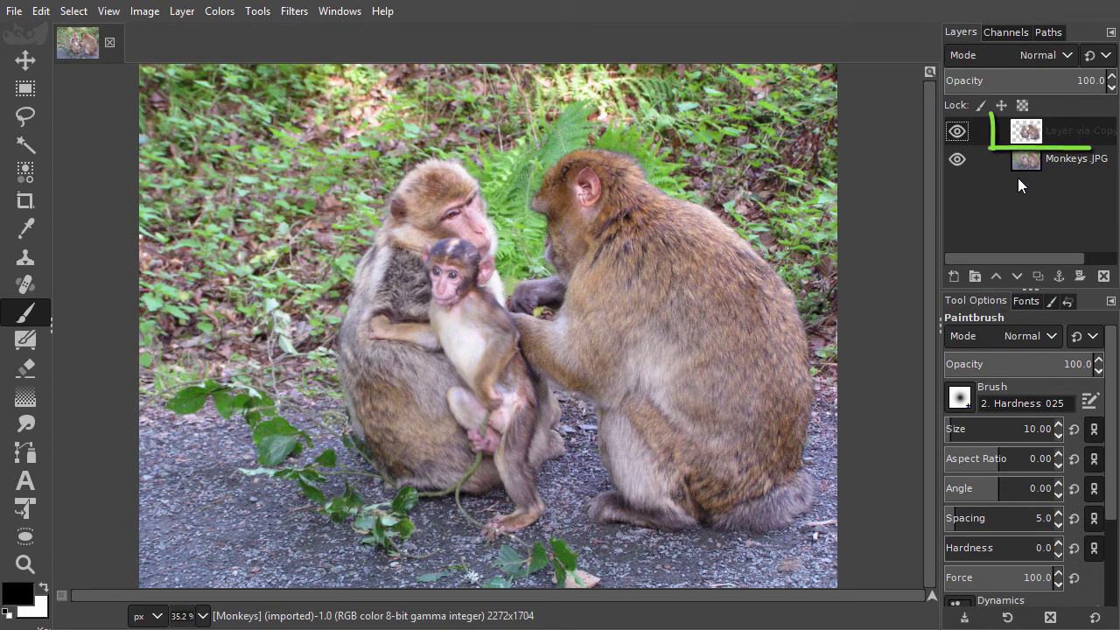
click(956, 158)
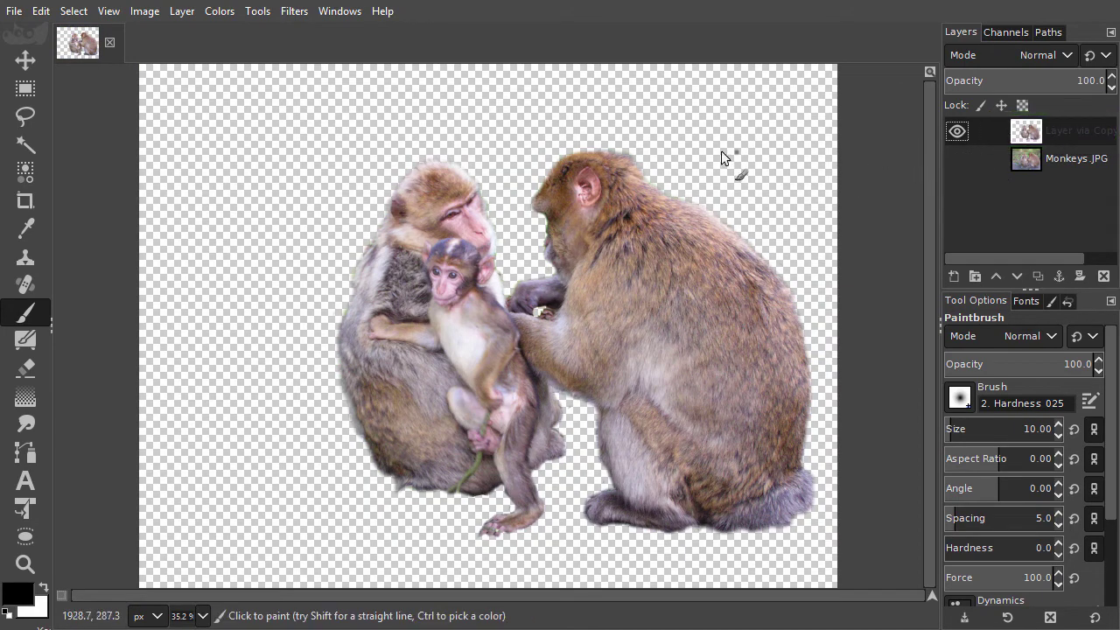